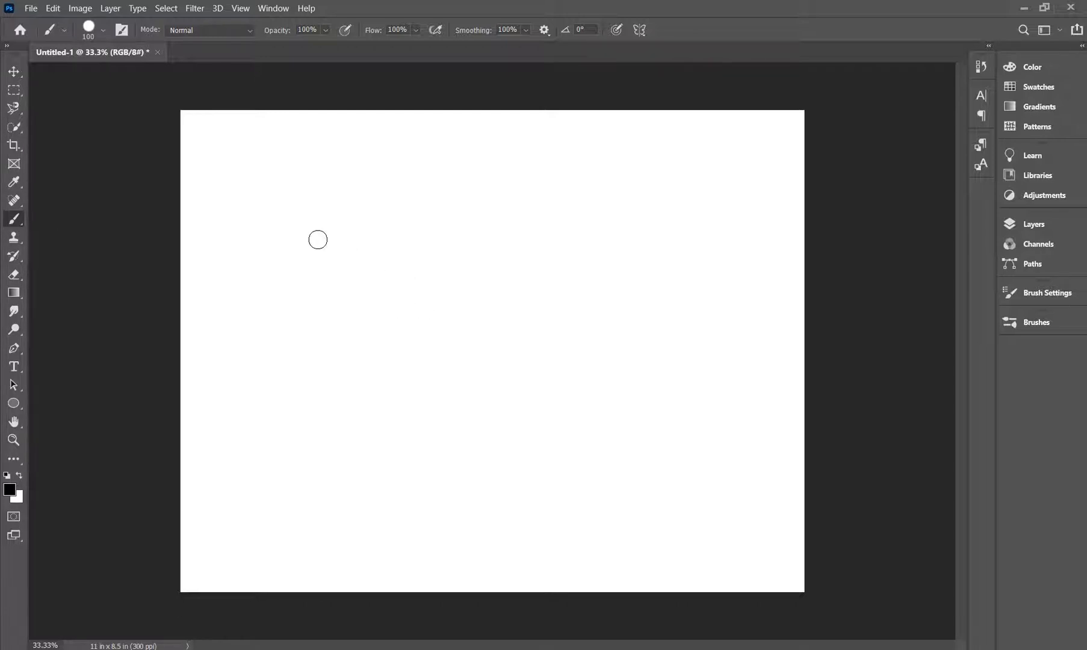
# Paint a winding black stroke across the canvas and undo it.
pyautogui.moveTo(318, 239)
pyautogui.mouseDown()
pyautogui.moveTo(344, 328)
pyautogui.moveTo(487, 267)
pyautogui.moveTo(518, 356)
pyautogui.moveTo(517, 414)
pyautogui.moveTo(613, 481)
pyautogui.moveTo(648, 408)
pyautogui.moveTo(652, 324)
pyautogui.moveTo(634, 273)
pyautogui.moveTo(563, 228)
pyautogui.moveTo(401, 180)
pyautogui.moveTo(264, 164)
pyautogui.mouseUp()
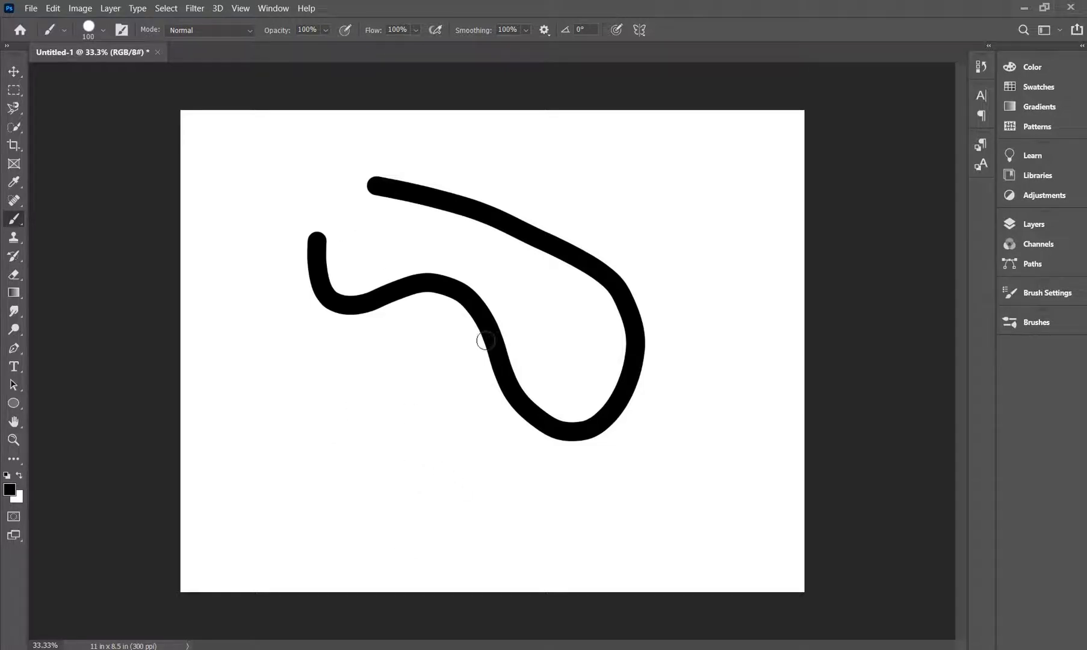
pyautogui.hotkey('ctrl', 'z')
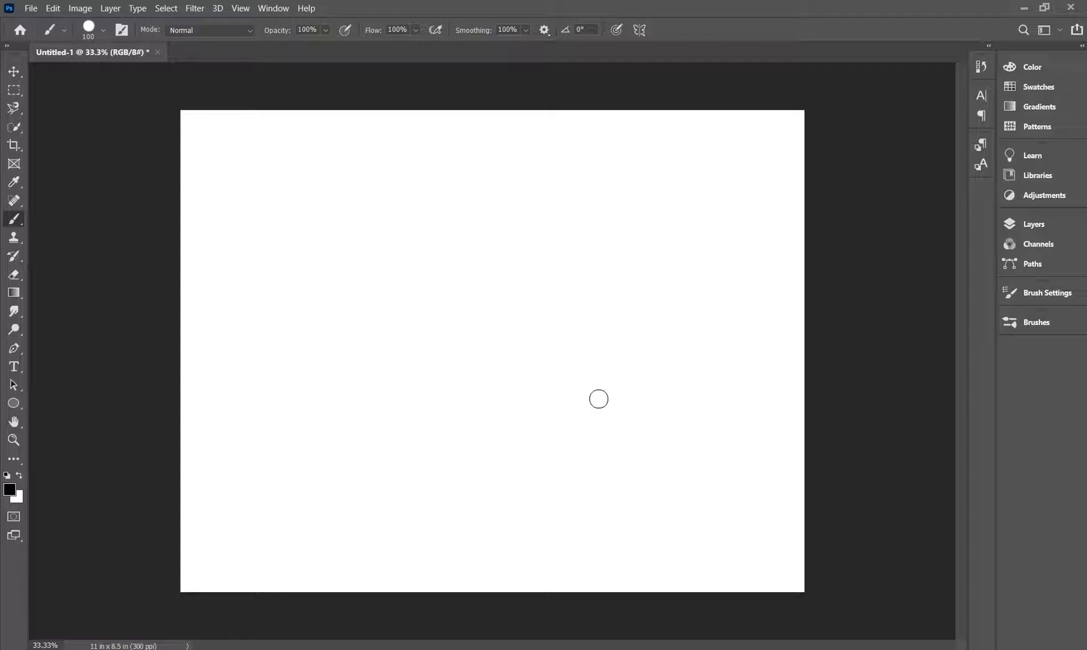
# Enlarge the brush considerably and paint a thick vertical black stroke near the middle of the canvas.
pyautogui.press(']')
pyautogui.press(']')
pyautogui.press(']')
pyautogui.press(']')
pyautogui.press(']')
pyautogui.press(']')
pyautogui.press(']')
pyautogui.press(']')
pyautogui.press(']')
pyautogui.moveTo(522, 219); pyautogui.dragTo(516, 446)
# Shrink the brush to a small size and paint a thin vertical black stroke beside the thick one.
pyautogui.press('[')
pyautogui.press('[')
pyautogui.press('[')
pyautogui.press('[')
pyautogui.press('[')
pyautogui.press('[')
pyautogui.press('[')
pyautogui.press('[')
pyautogui.press('[')
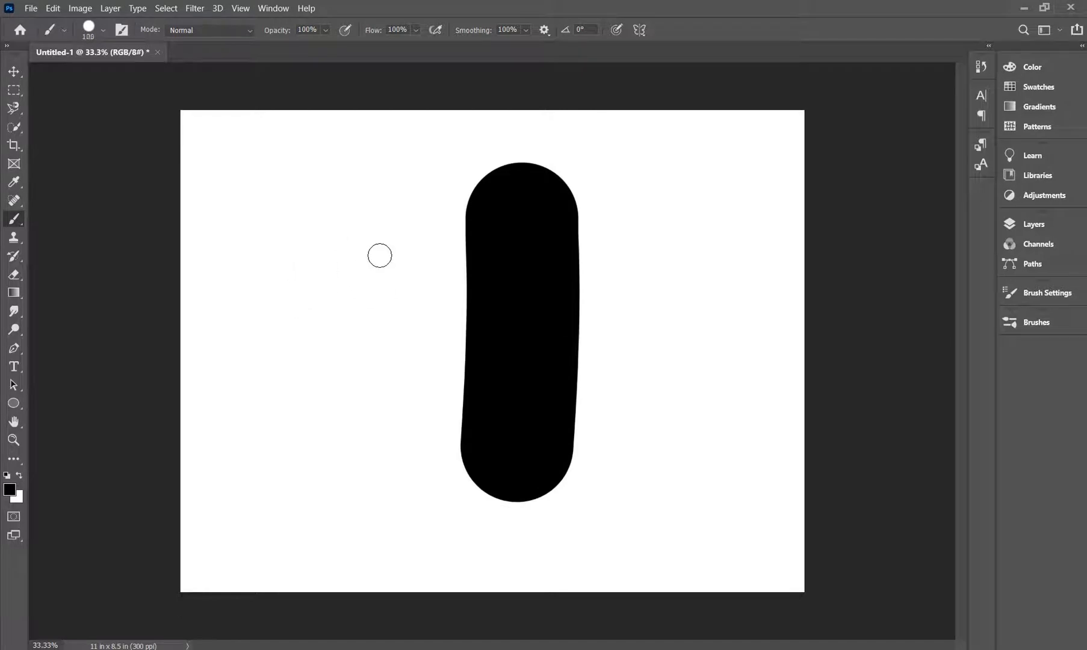
pyautogui.moveTo(372, 239); pyautogui.dragTo(358, 494)
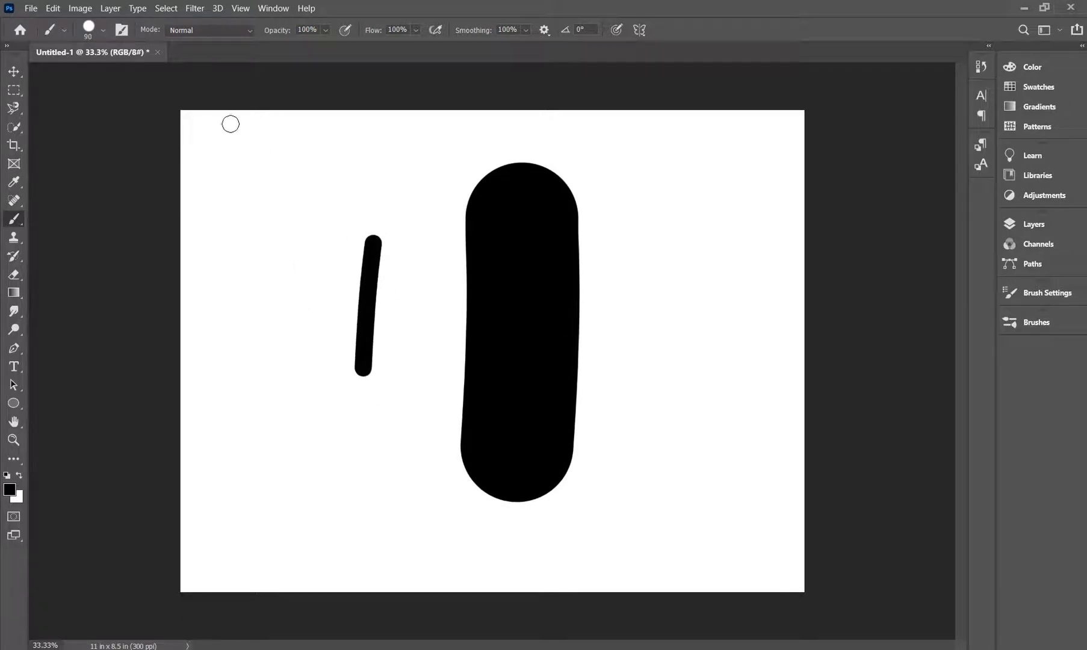
# Set the brush size to 108 px and paint freehand strokes around the thin vertical one.
pyautogui.click(102, 31)
pyautogui.moveTo(113, 76)
pyautogui.mouseDown()
pyautogui.moveTo(156, 77)
pyautogui.moveTo(127, 73)
pyautogui.mouseUp()
pyautogui.moveTo(295, 206)
pyautogui.mouseDown()
pyautogui.moveTo(289, 283)
pyautogui.moveTo(442, 480)
pyautogui.moveTo(454, 322)
pyautogui.mouseUp()
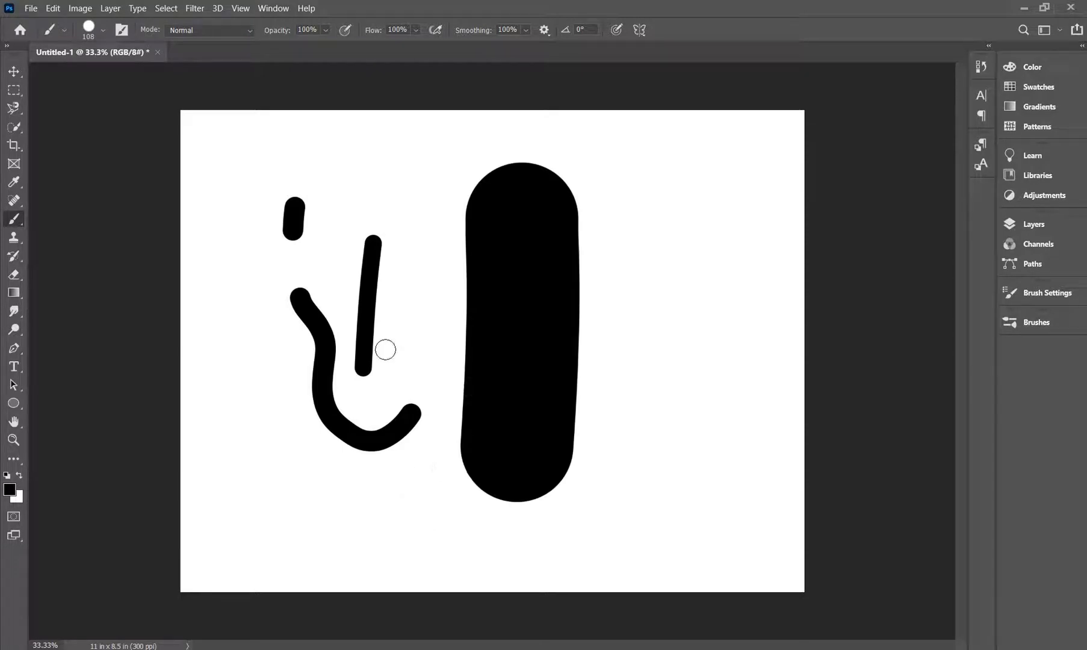
# Undo the last three thin strokes, keeping only the thick vertical stroke.
pyautogui.hotkey('ctrl', 'z')
pyautogui.hotkey('ctrl', 'z')
pyautogui.hotkey('ctrl', 'z')
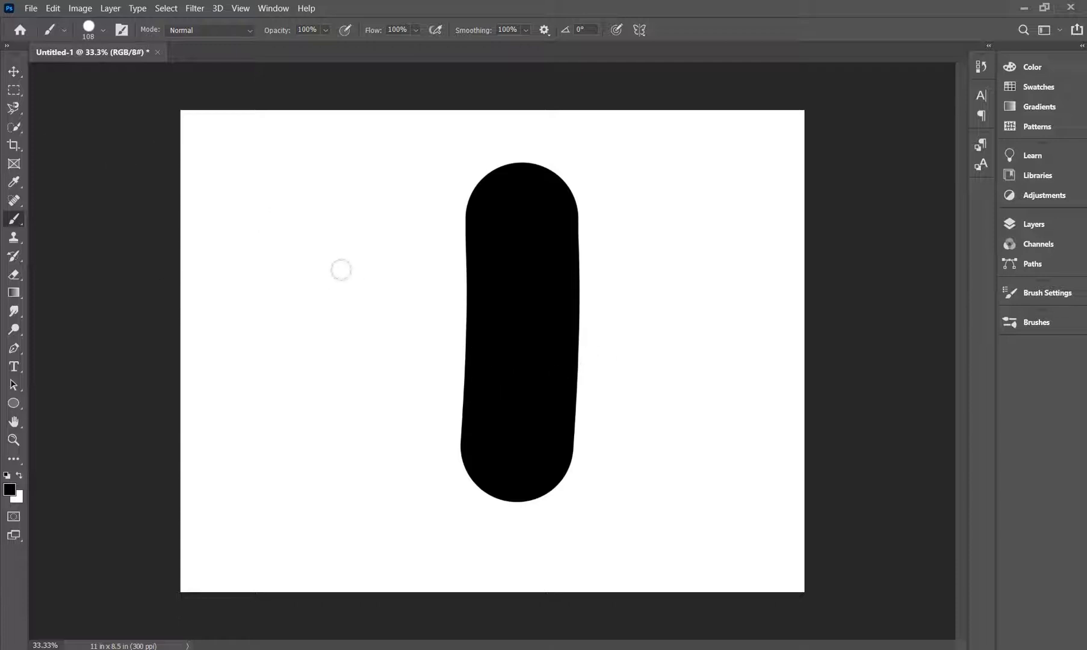
# Paint a perfectly straight vertical black line beside the thick stroke and a straight horizontal line crossing both.
pyautogui.moveTo(346, 171); pyautogui.dragTo(347, 249)
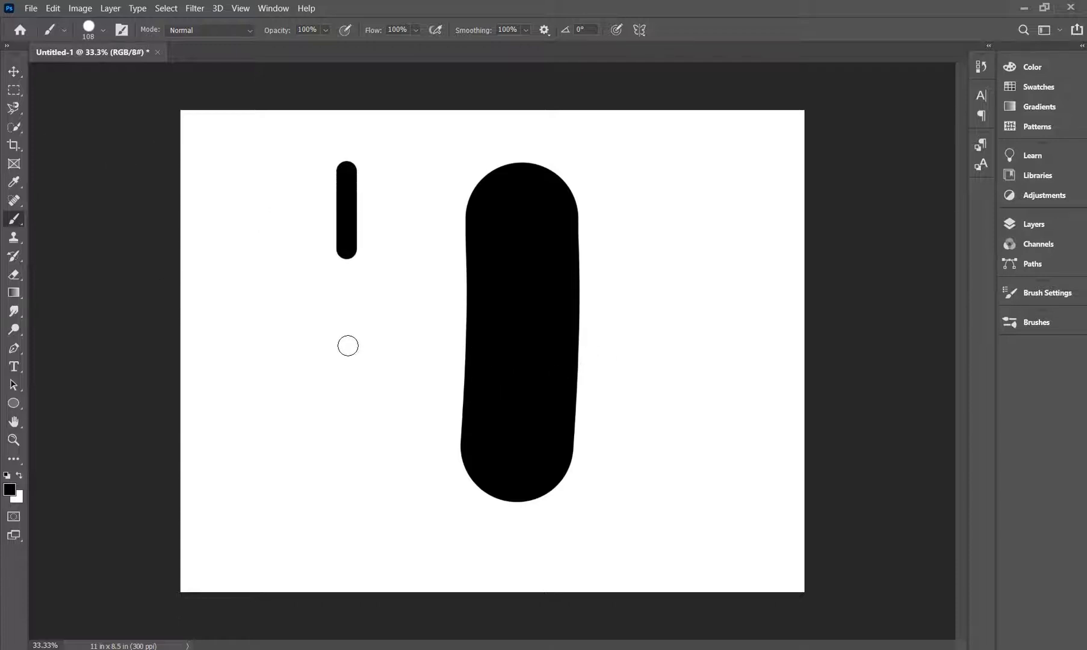
pyautogui.moveTo(348, 345); pyautogui.dragTo(337, 466)
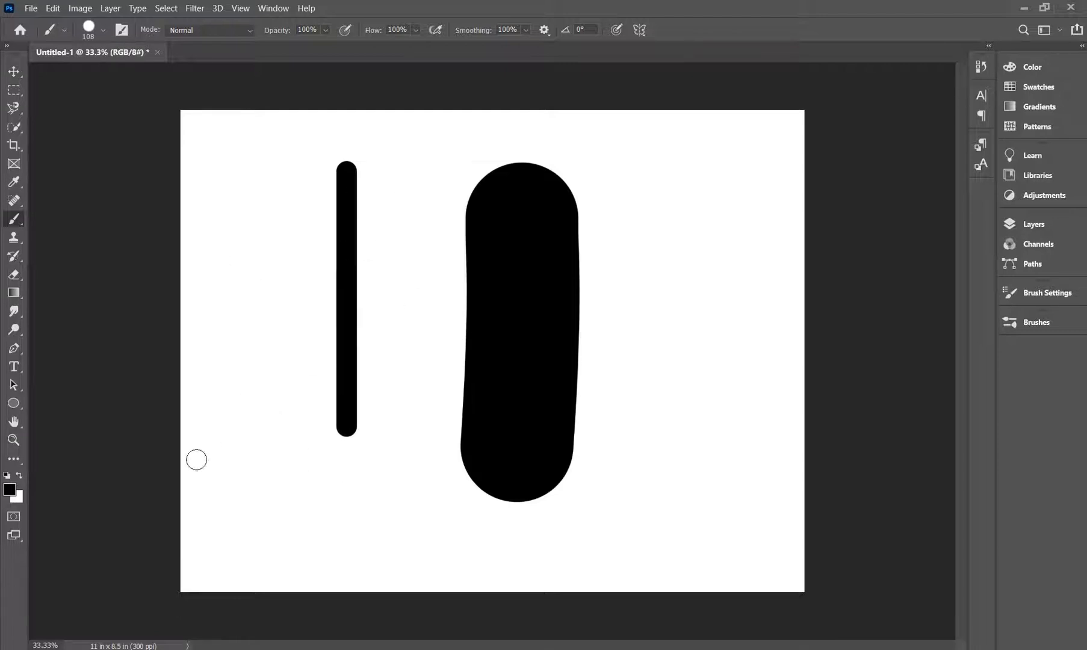
pyautogui.moveTo(384, 494); pyautogui.dragTo(384, 516)
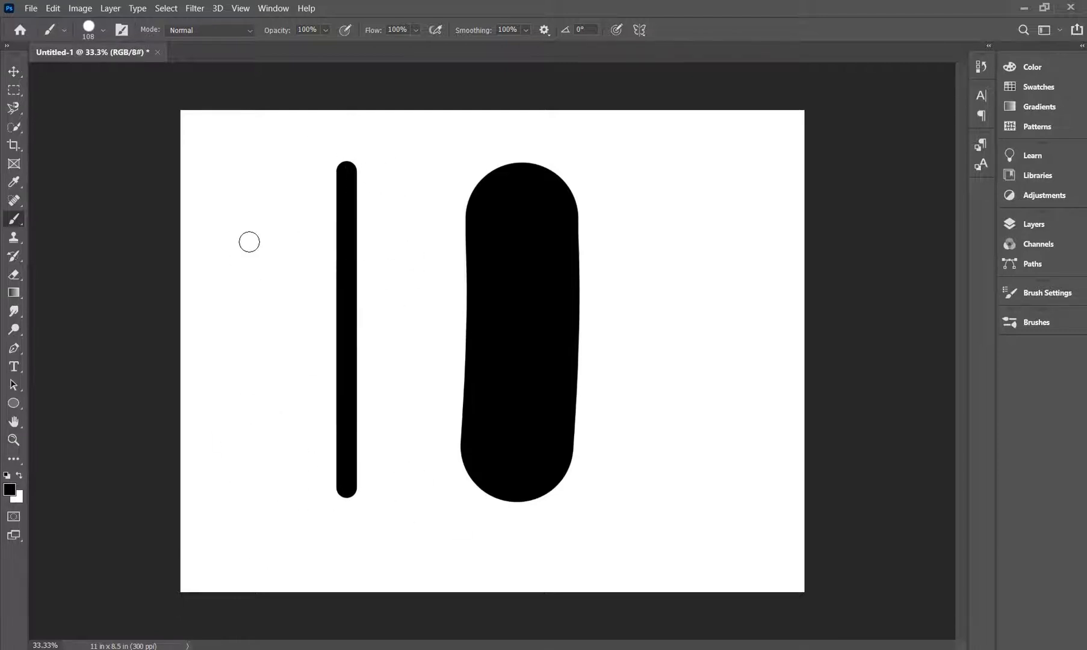
pyautogui.moveTo(235, 266); pyautogui.dragTo(688, 265)
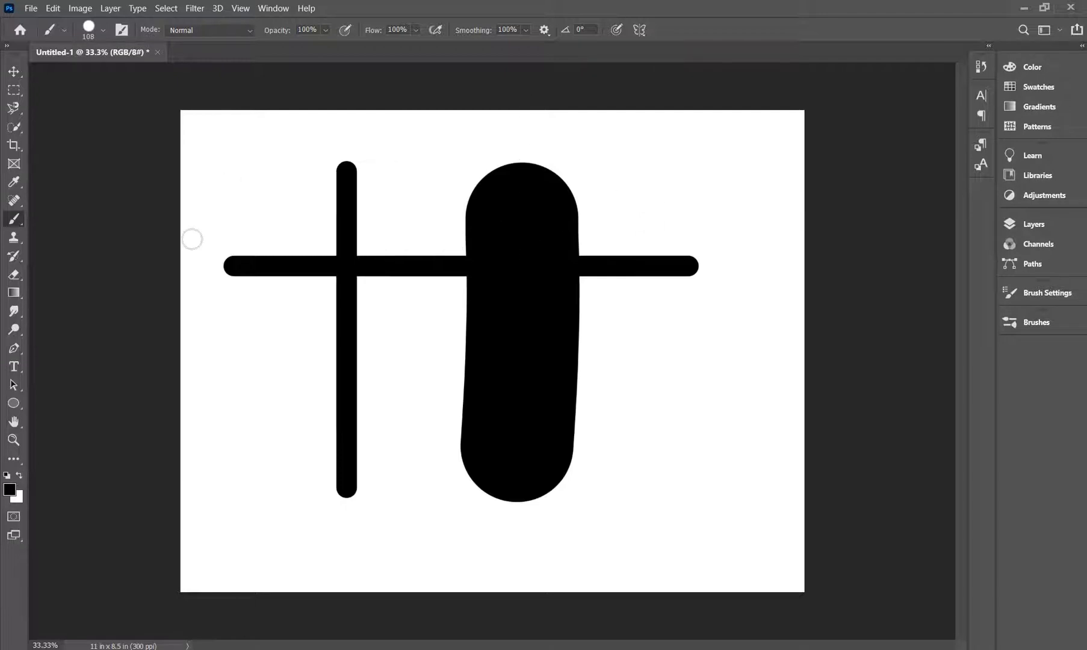
# Set the foreground color to brown 7d5f1f and paint curving strokes over the black lines.
pyautogui.click(9, 489)
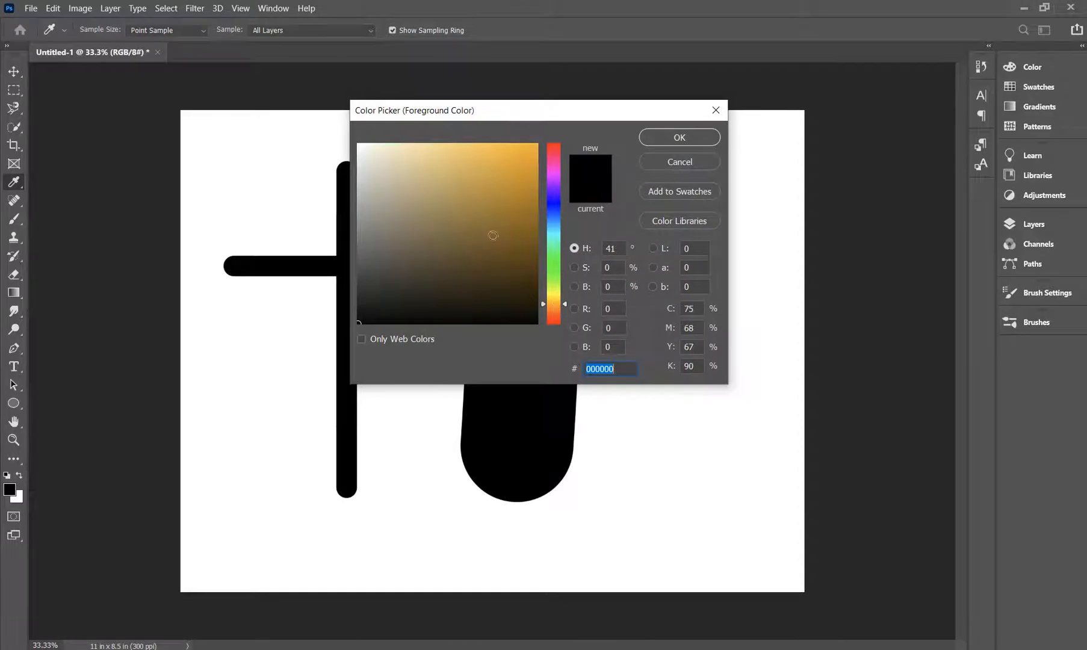
pyautogui.click(493, 236)
pyautogui.click(680, 137)
pyautogui.press('b')
pyautogui.moveTo(698, 241)
pyautogui.mouseDown()
pyautogui.moveTo(553, 393)
pyautogui.moveTo(412, 310)
pyautogui.mouseUp()
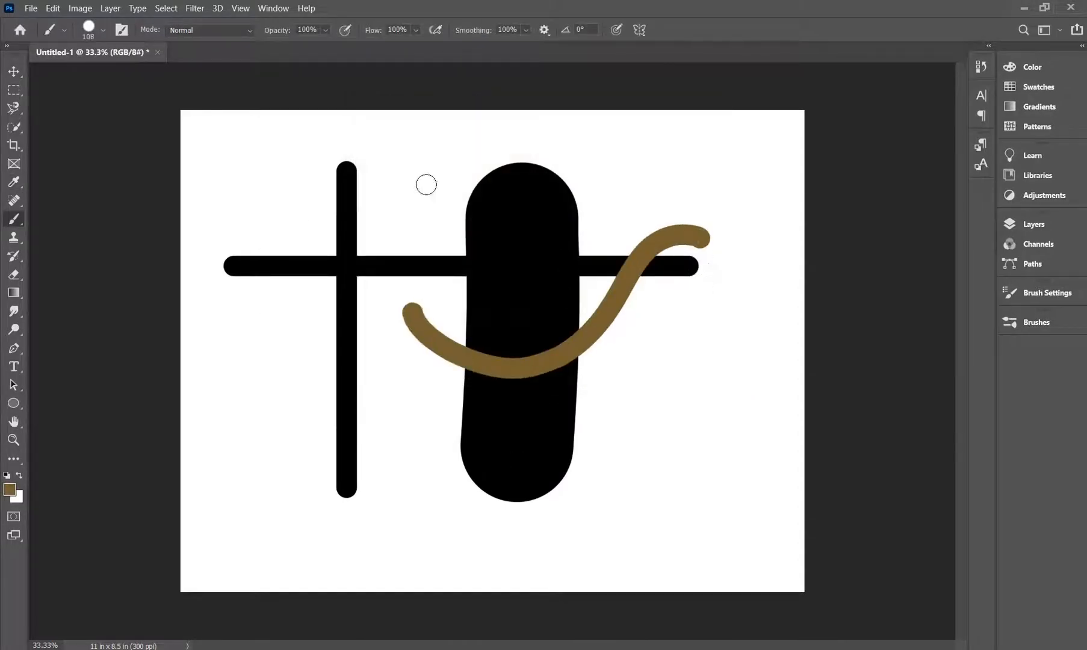
pyautogui.moveTo(427, 185)
pyautogui.mouseDown()
pyautogui.moveTo(313, 391)
pyautogui.moveTo(497, 539)
pyautogui.moveTo(582, 109)
pyautogui.moveTo(424, 201)
pyautogui.mouseUp()
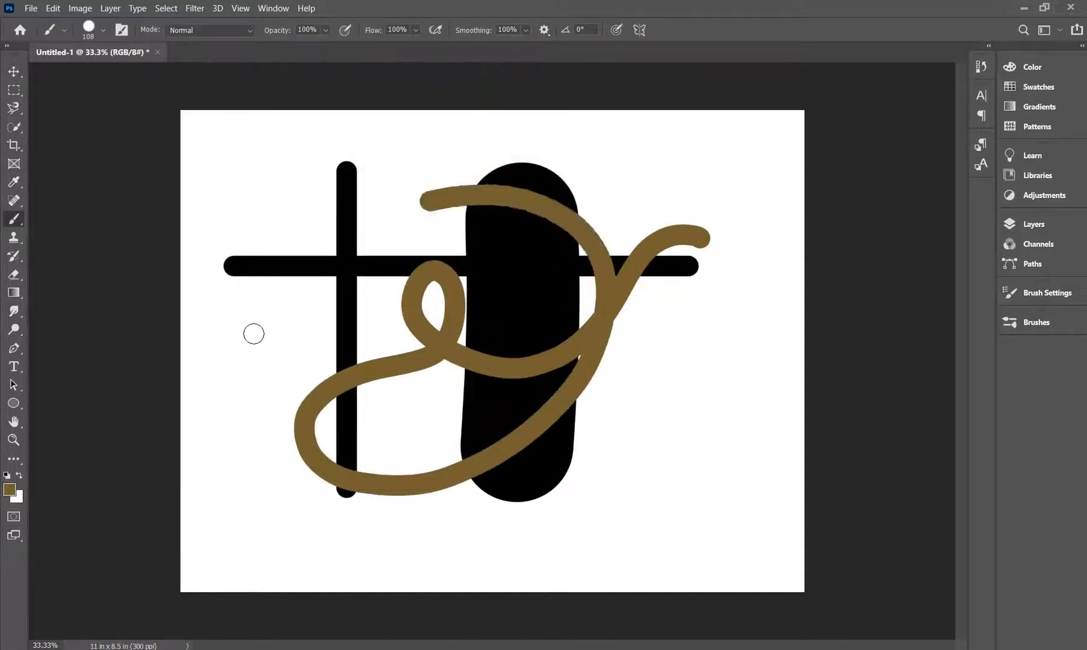
# Change the foreground color to a medium blue and paint a looping stroke over the brown and black ones.
pyautogui.click(19, 475)
pyautogui.click(11, 489)
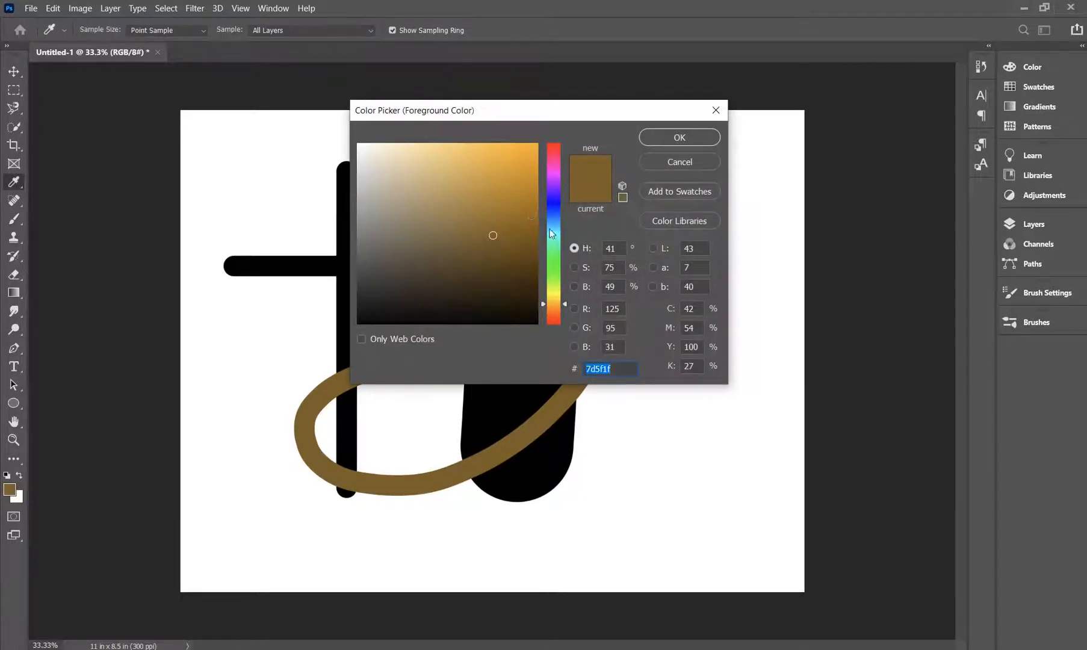
pyautogui.click(551, 233)
pyautogui.click(474, 186)
pyautogui.click(680, 138)
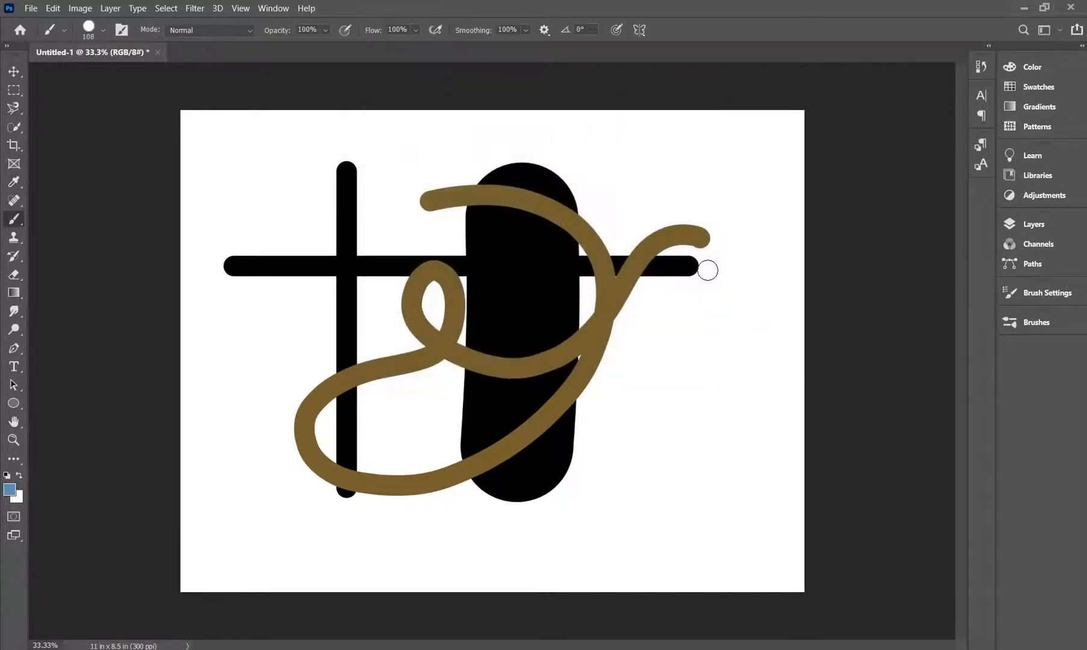
pyautogui.moveTo(708, 310)
pyautogui.mouseDown()
pyautogui.moveTo(326, 490)
pyautogui.moveTo(635, 417)
pyautogui.moveTo(357, 211)
pyautogui.moveTo(676, 354)
pyautogui.moveTo(770, 417)
pyautogui.mouseUp()
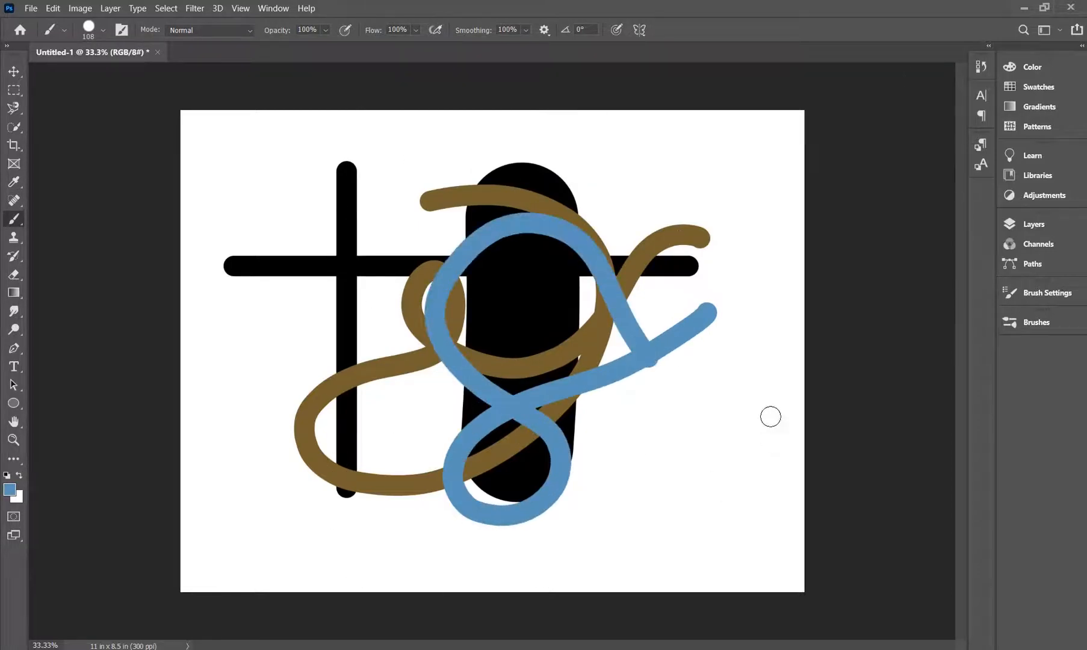
# Step back through earlier brush states in the history, and restore the latest state with the blue stroke.
pyautogui.click(981, 68)
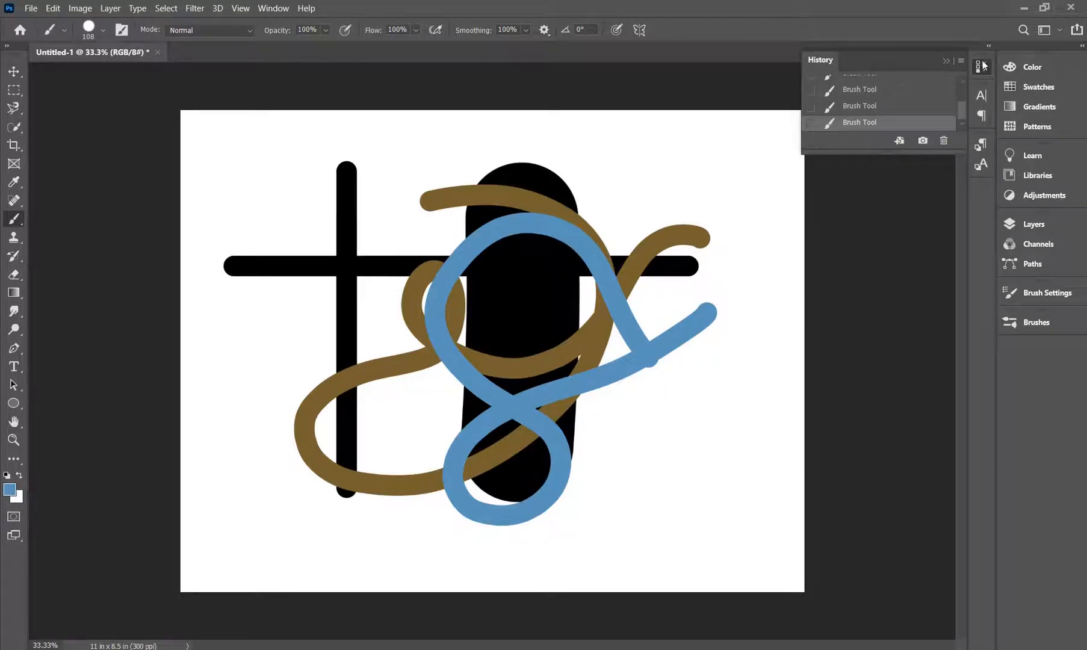
pyautogui.click(864, 107)
pyautogui.click(866, 91)
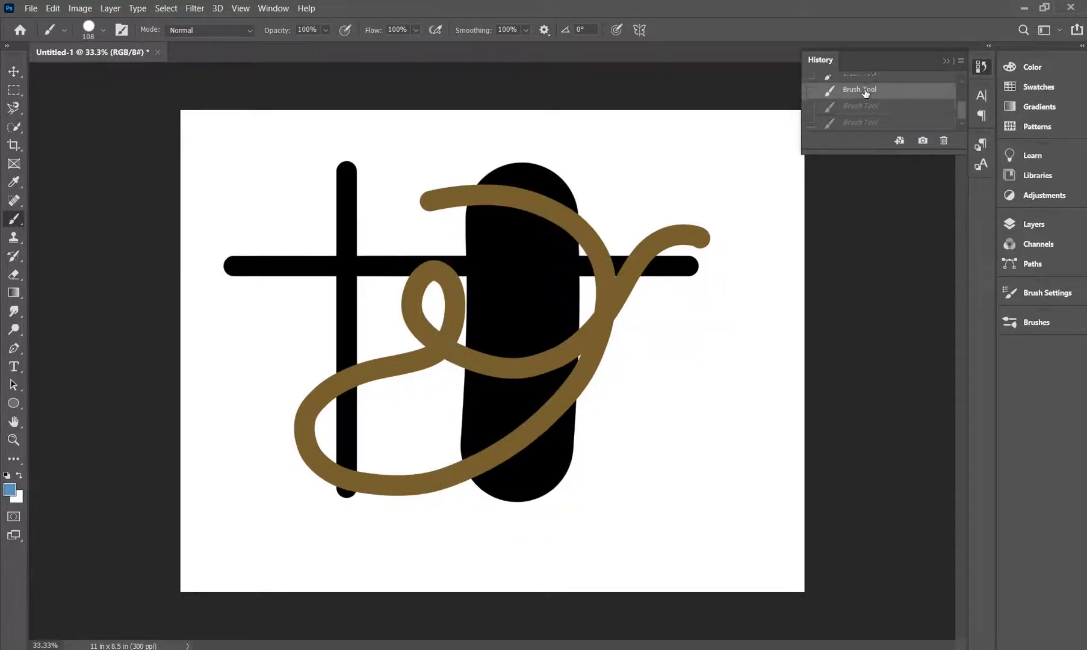
pyautogui.scroll(2, 866, 96)
pyautogui.click(858, 116)
pyautogui.scroll(-2, 861, 109)
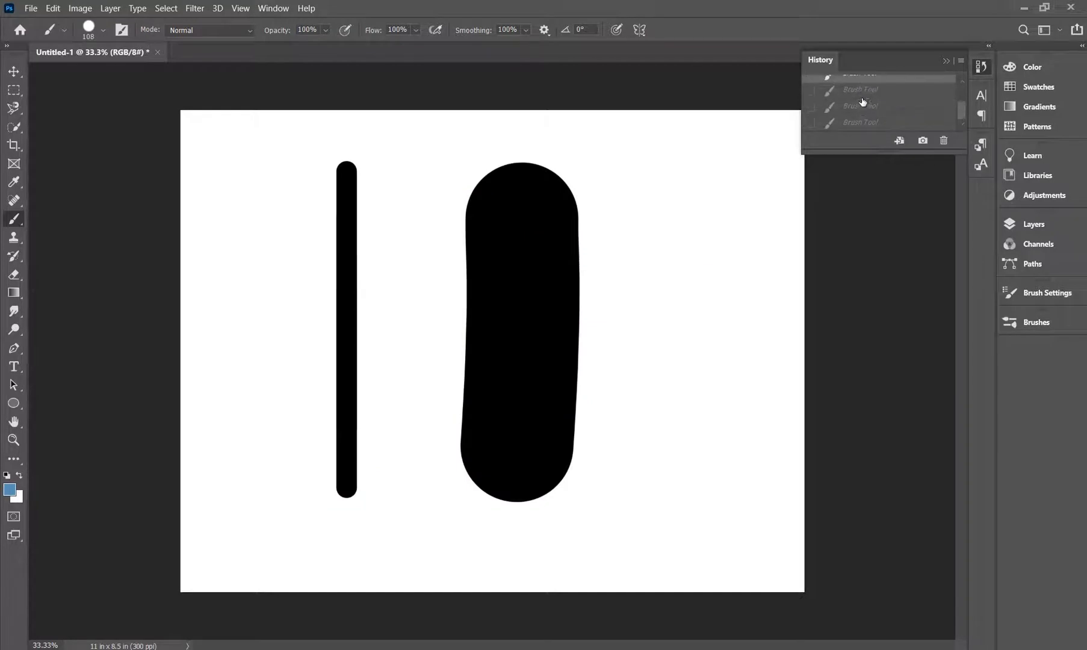
pyautogui.click(861, 90)
pyautogui.click(863, 107)
pyautogui.click(863, 122)
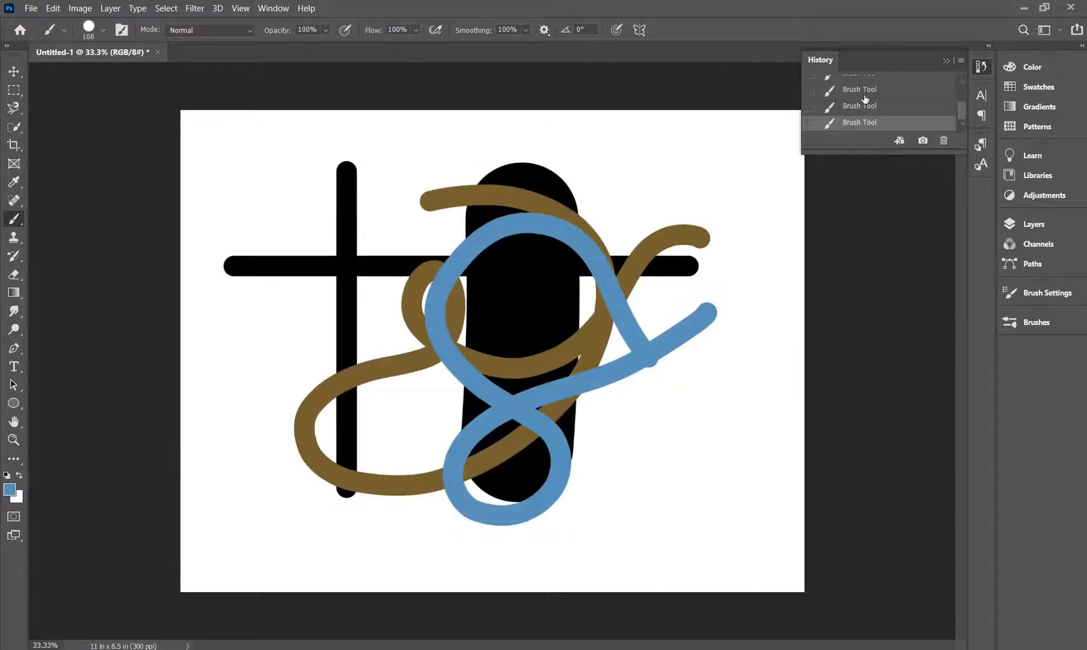
pyautogui.scroll(2, 865, 99)
pyautogui.scroll(-2, 863, 107)
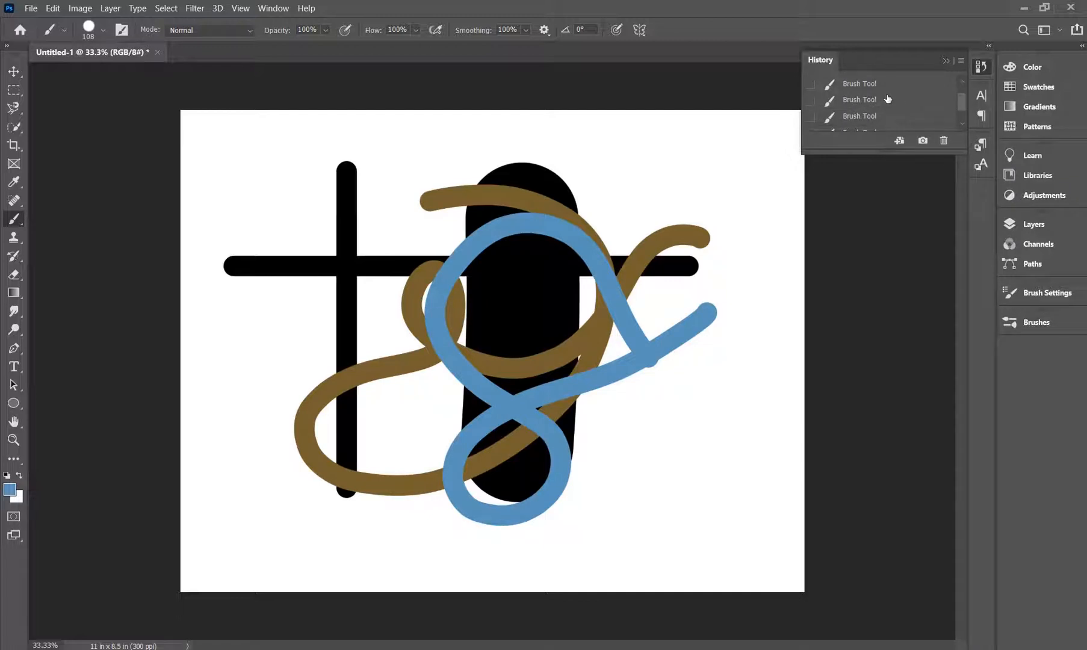
pyautogui.click(946, 60)
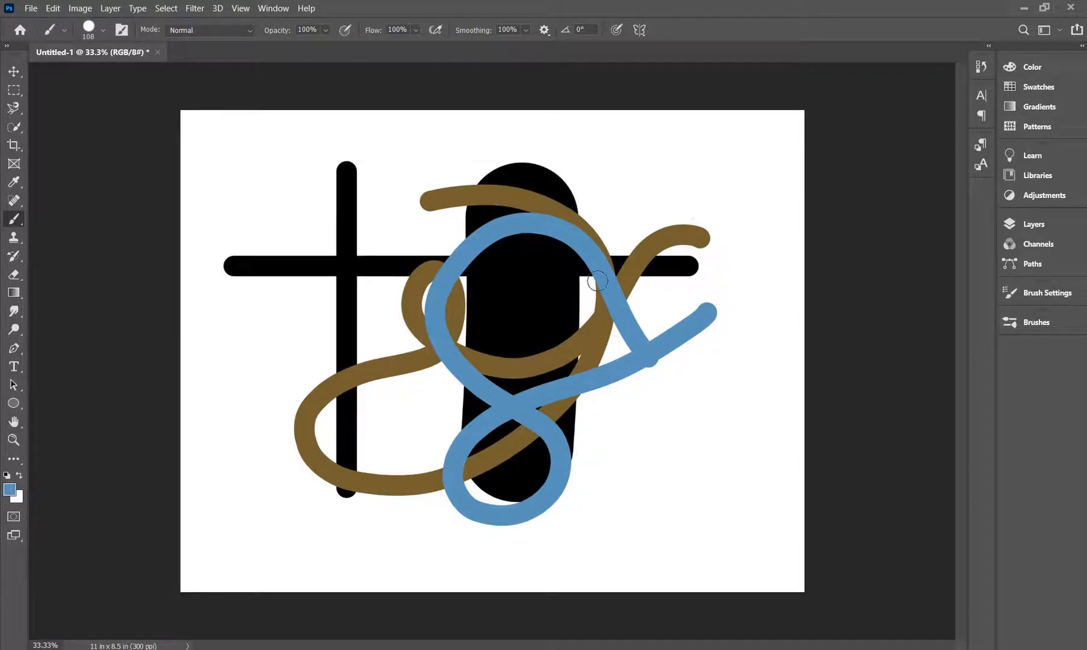
# Revert the document to its initial blank history state, Untitled-1.
pyautogui.click(980, 67)
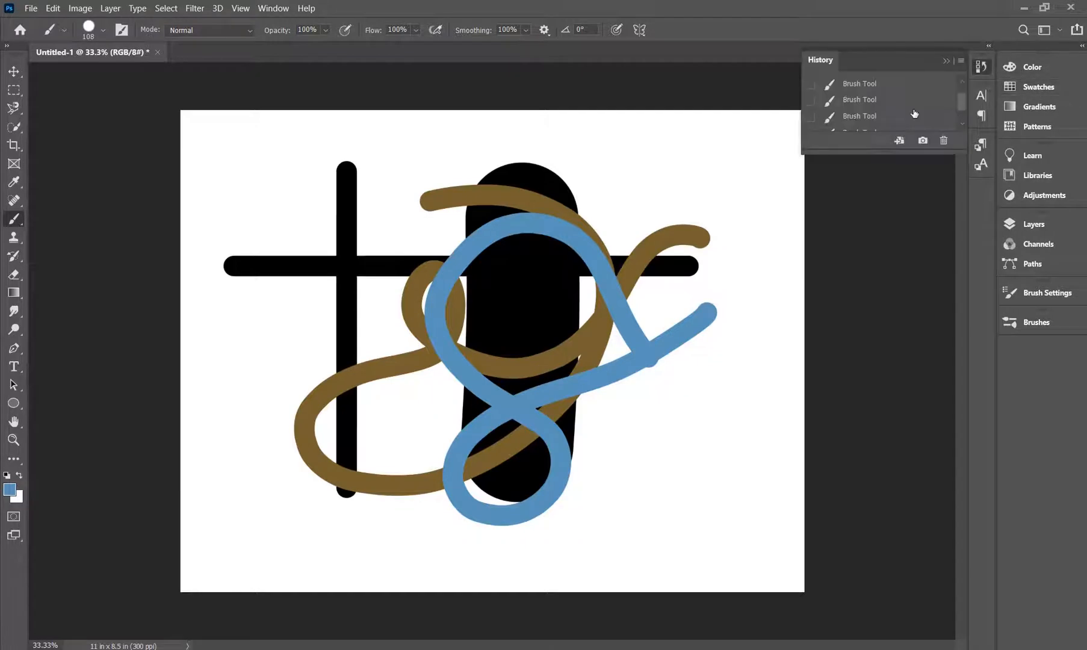
pyautogui.click(861, 91)
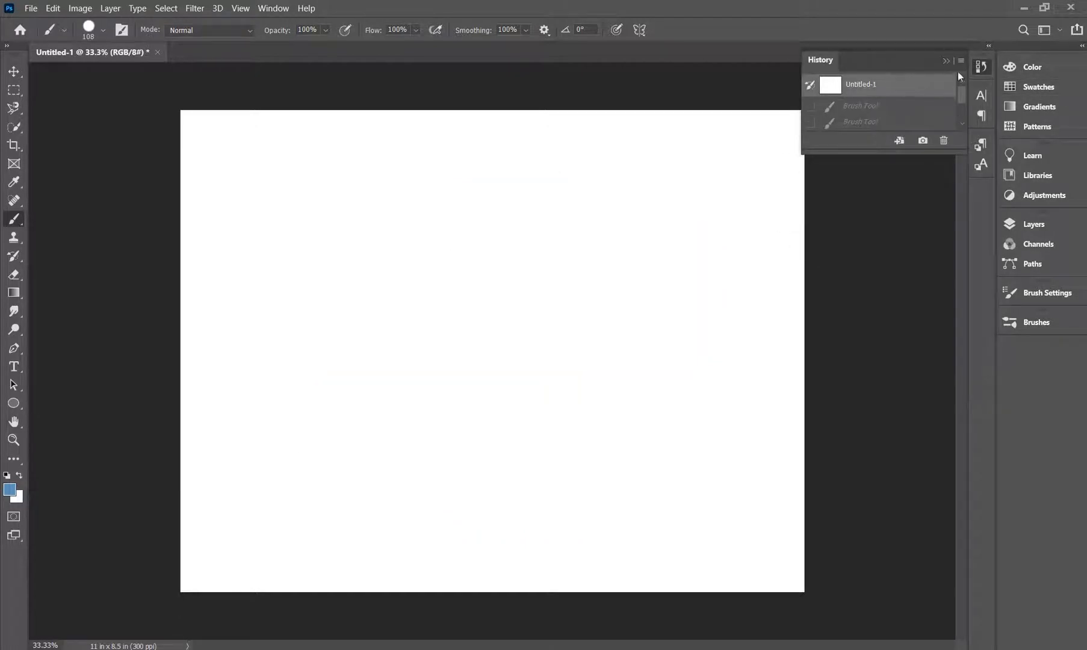
pyautogui.click(947, 59)
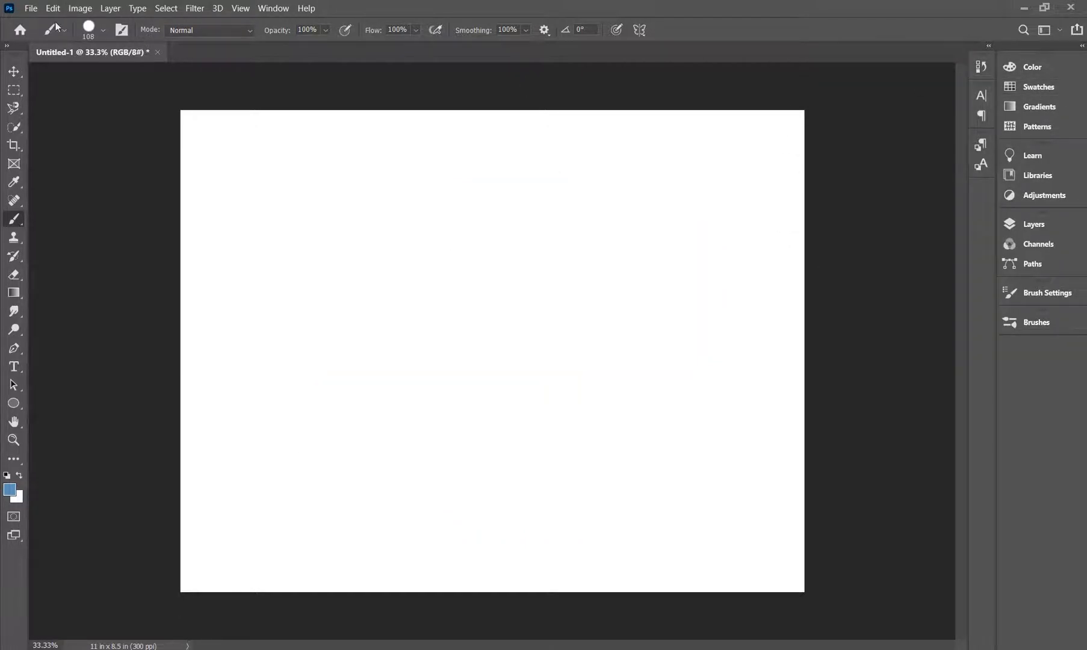
# Browse the brush tip shapes in the brush settings and select the 283 px splatter tip.
pyautogui.click(122, 30)
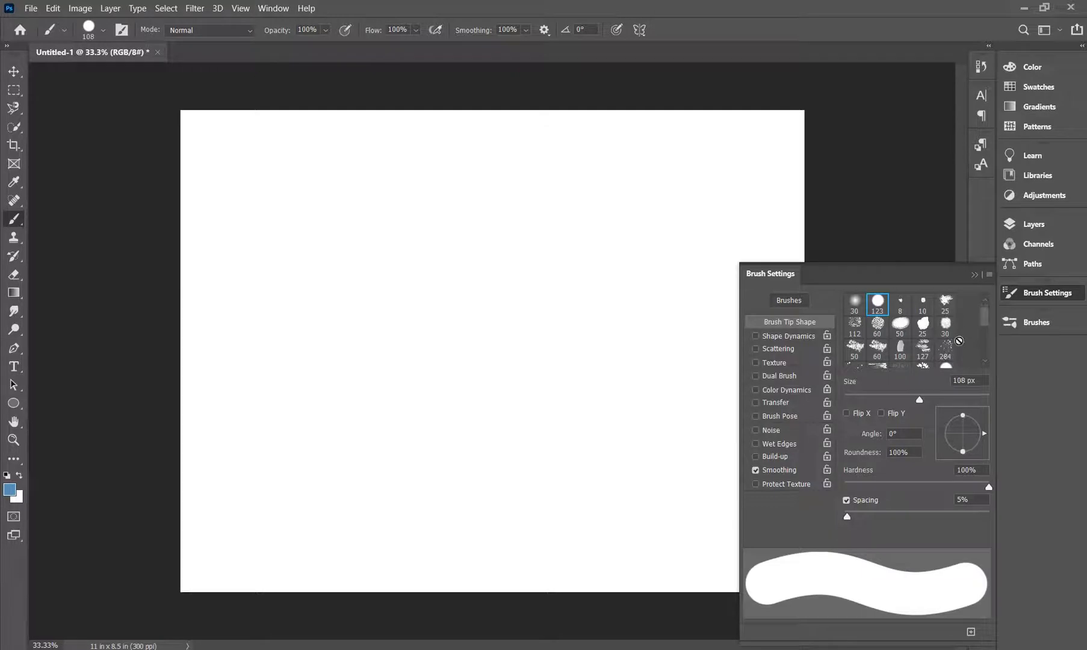
pyautogui.scroll(-4, 906, 343)
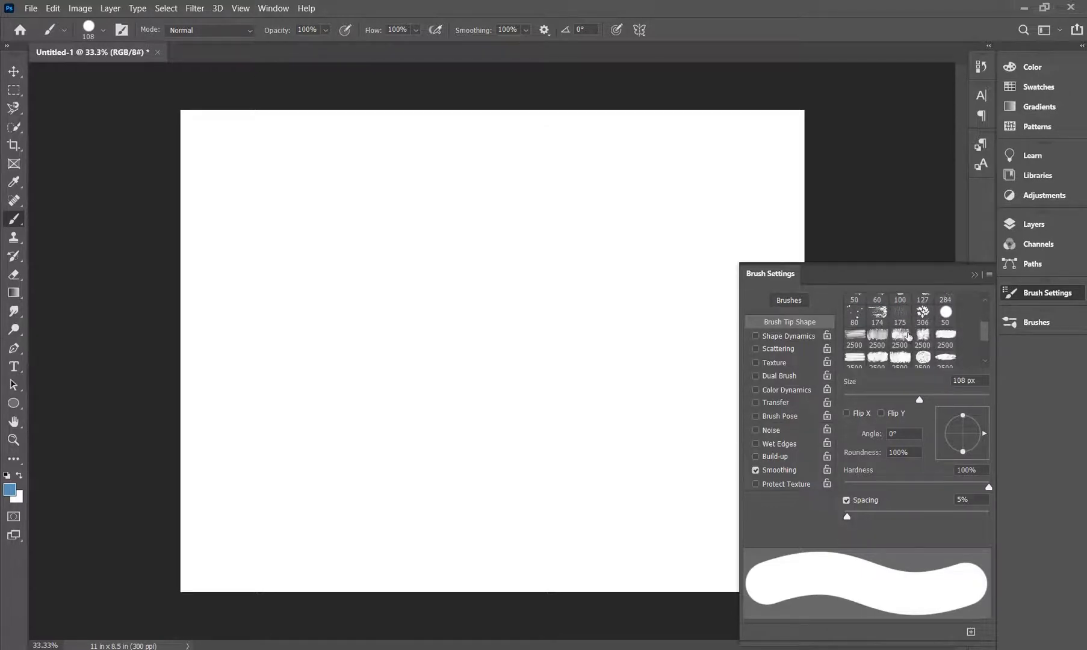
pyautogui.scroll(-3, 908, 337)
pyautogui.scroll(-2, 908, 343)
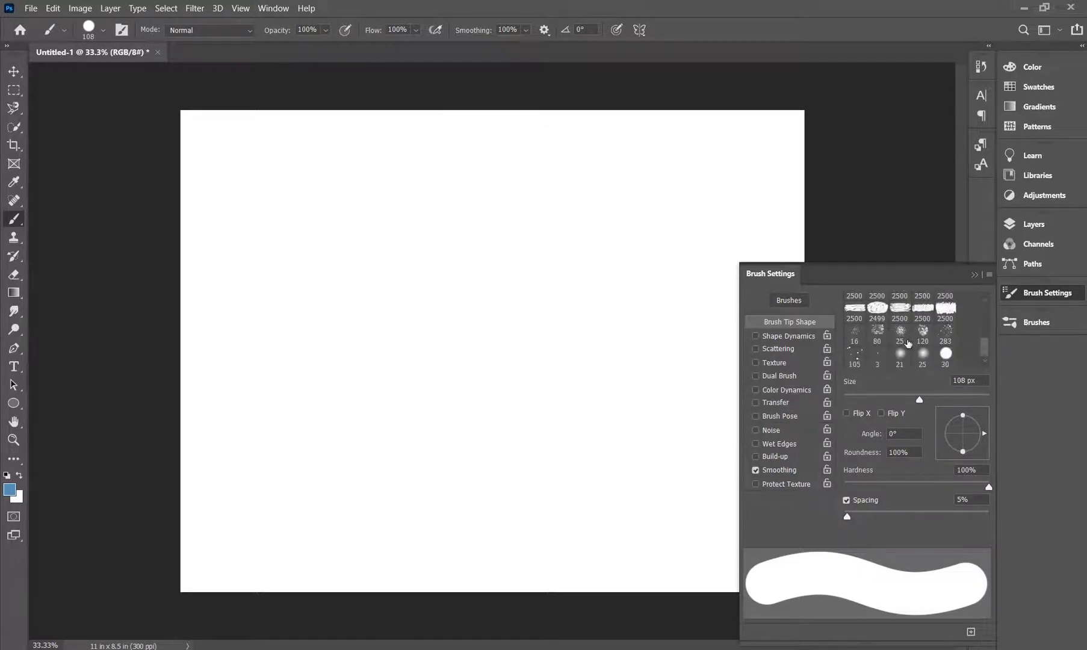
pyautogui.click(946, 336)
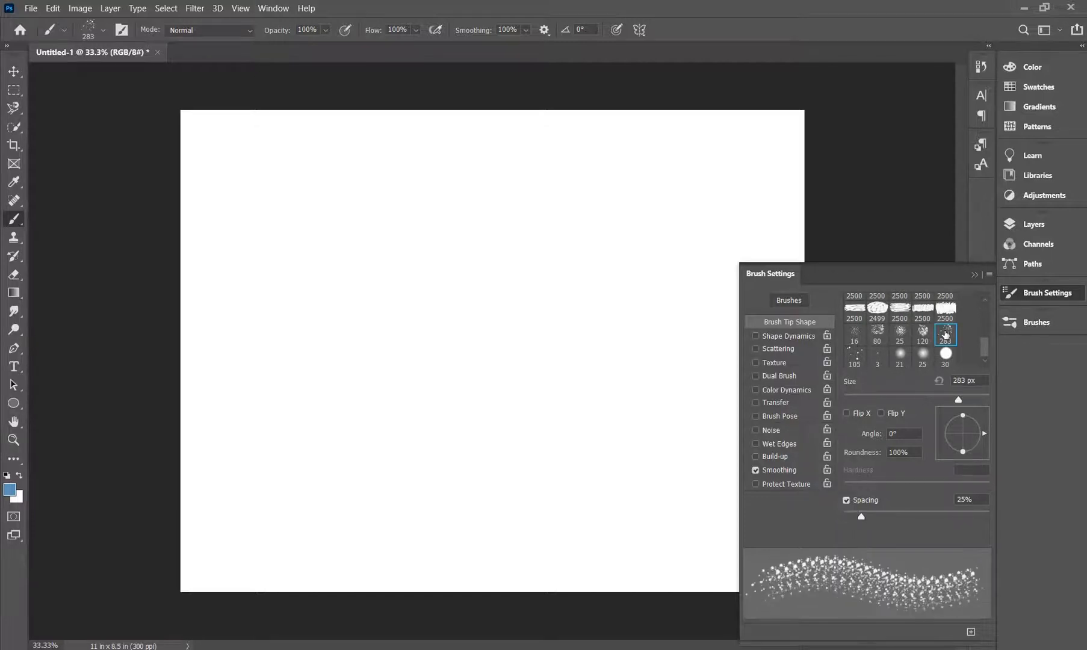
# Enlarge the splatter brush to 1600 px and stamp two blue splatters on the blank canvas.
pyautogui.scroll(3, 883, 344)
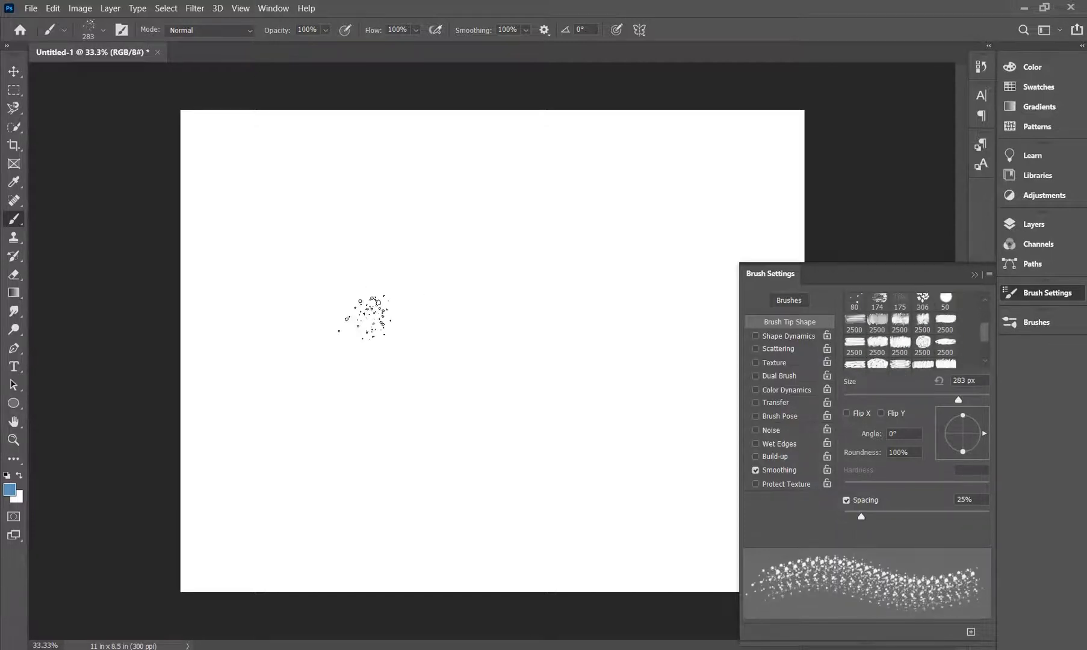
pyautogui.press(']')
pyautogui.press(']')
pyautogui.press(']')
pyautogui.press(']')
pyautogui.press(']')
pyautogui.press(']')
pyautogui.press(']')
pyautogui.press(']')
pyautogui.press(']')
pyautogui.press(']')
pyautogui.press(']')
pyautogui.press(']')
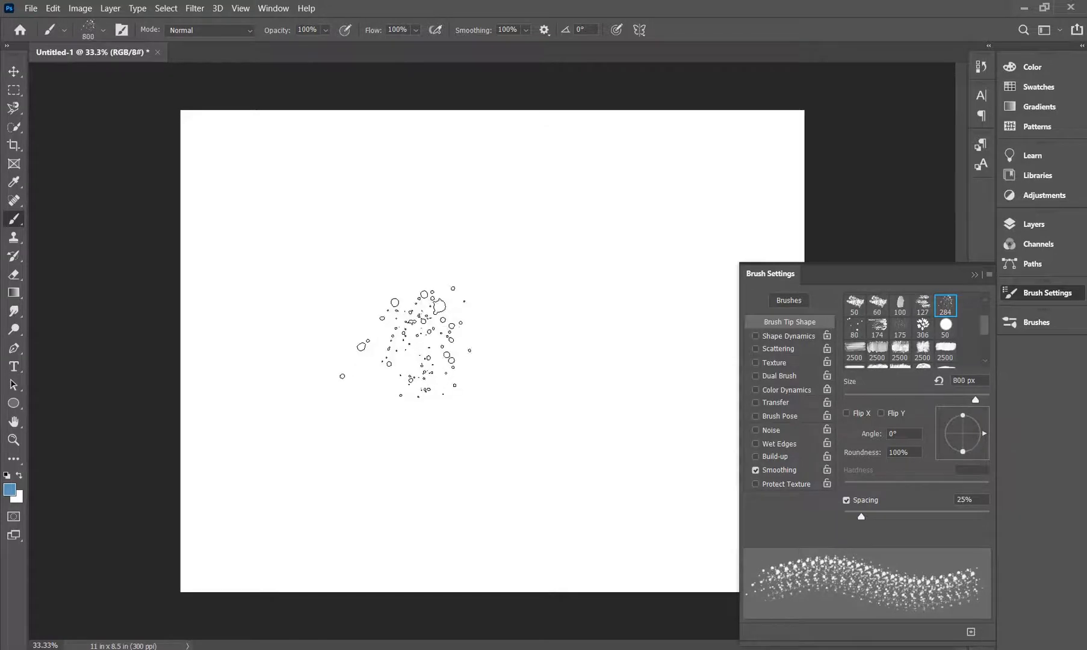
pyautogui.press(']')
pyautogui.press(']')
pyautogui.click(561, 277)
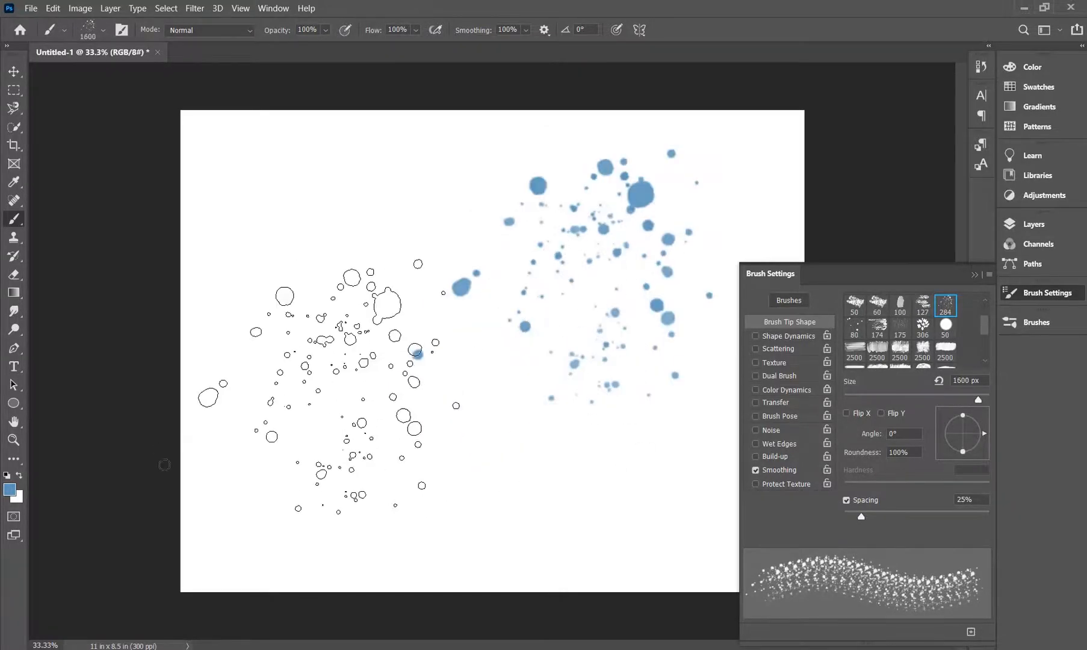
pyautogui.click(332, 382)
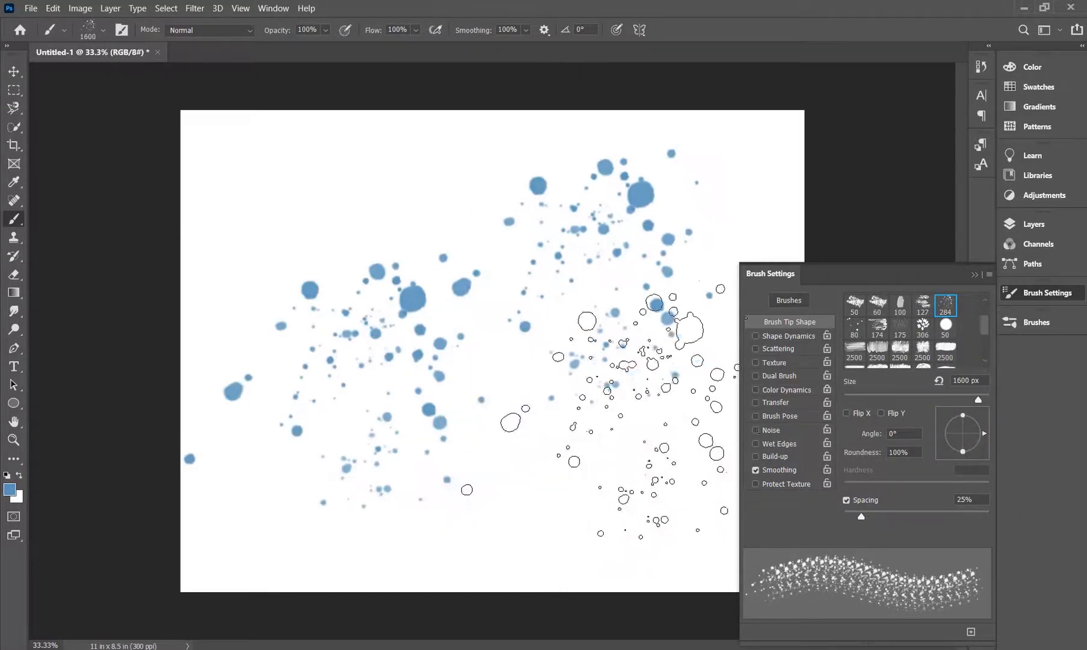
# Try other brush tips, including the 60 px one, and select the 112 px bristle tip.
pyautogui.click(863, 351)
pyautogui.scroll(2, 897, 348)
pyautogui.click(885, 334)
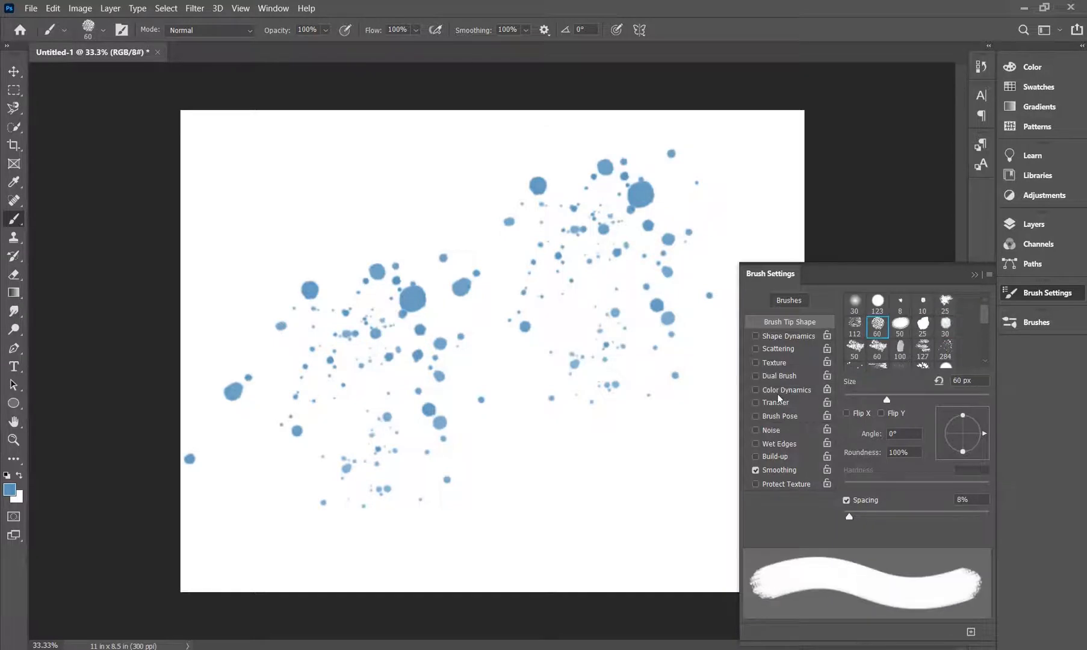
pyautogui.click(856, 328)
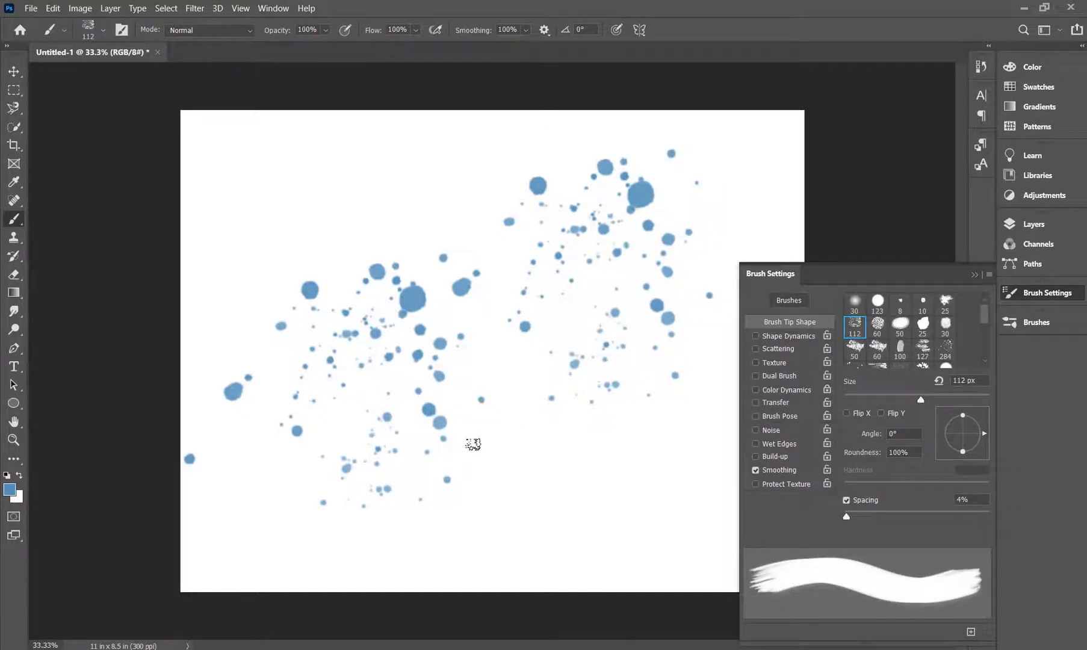
# Enlarge the bristle brush to 2000 px and stamp a blue streaky texture in the lower-right area of the canvas.
pyautogui.press(']')
pyautogui.press(']')
pyautogui.press(']')
pyautogui.press(']')
pyautogui.press(']')
pyautogui.press(']')
pyautogui.press(']')
pyautogui.press(']')
pyautogui.press(']')
pyautogui.press(']')
pyautogui.press(']')
pyautogui.press(']')
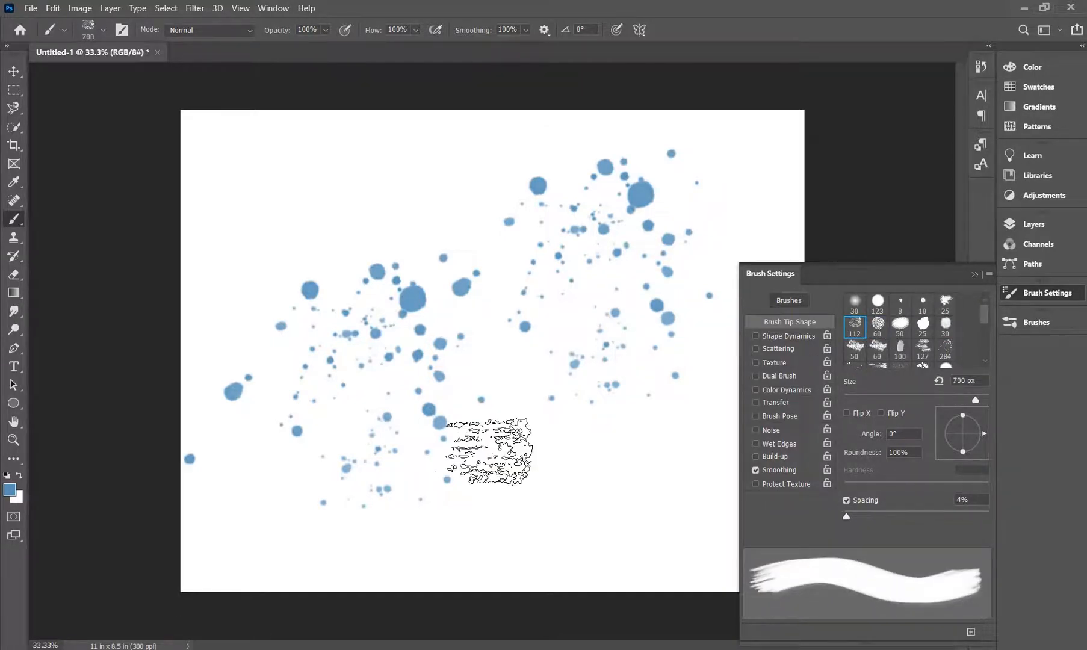
pyautogui.press(']')
pyautogui.press(']')
pyautogui.press(']')
pyautogui.press(']')
pyautogui.press(']')
pyautogui.press(']')
pyautogui.press(']')
pyautogui.press(']')
pyautogui.press(']')
pyautogui.press(']')
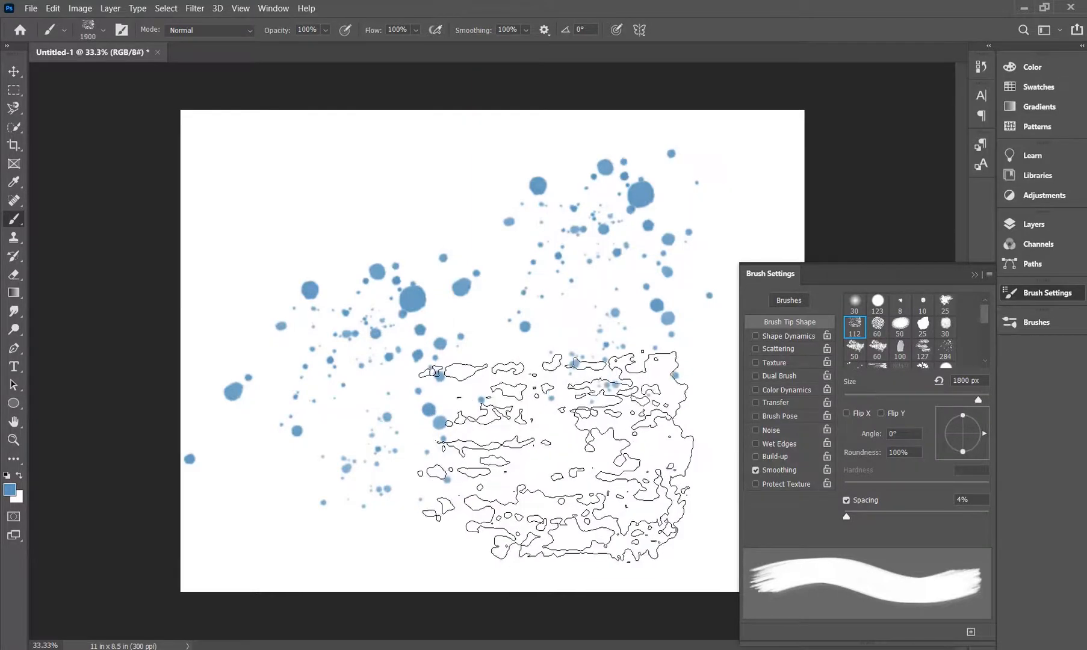
pyautogui.click(576, 450)
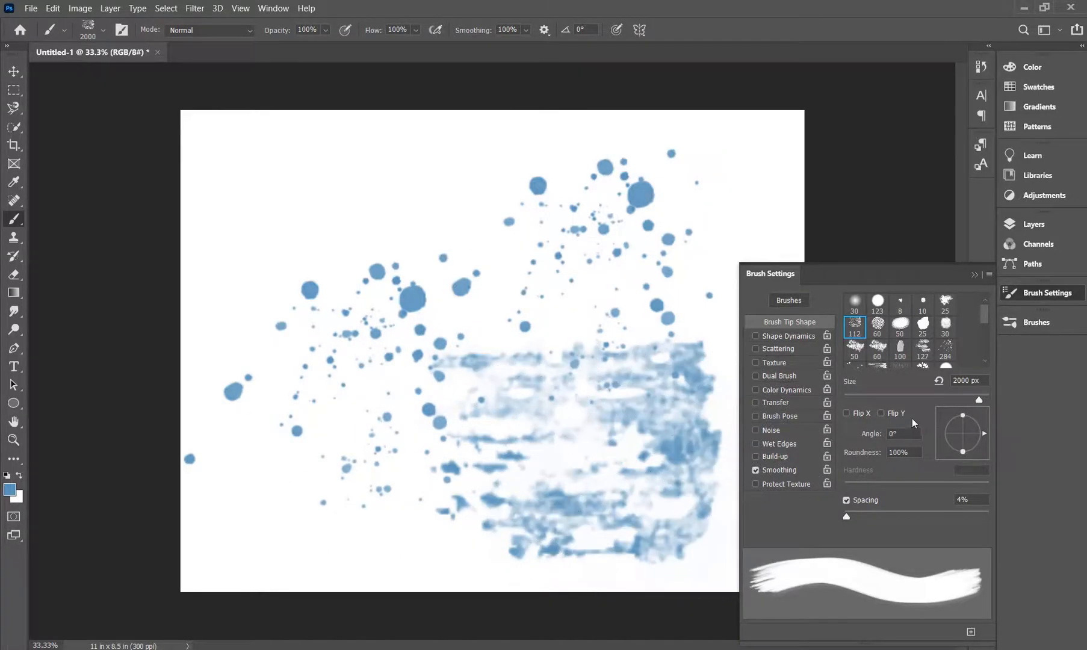
# Select the 284 px splatter tip and enlarge it to 1300 px.
pyautogui.click(946, 352)
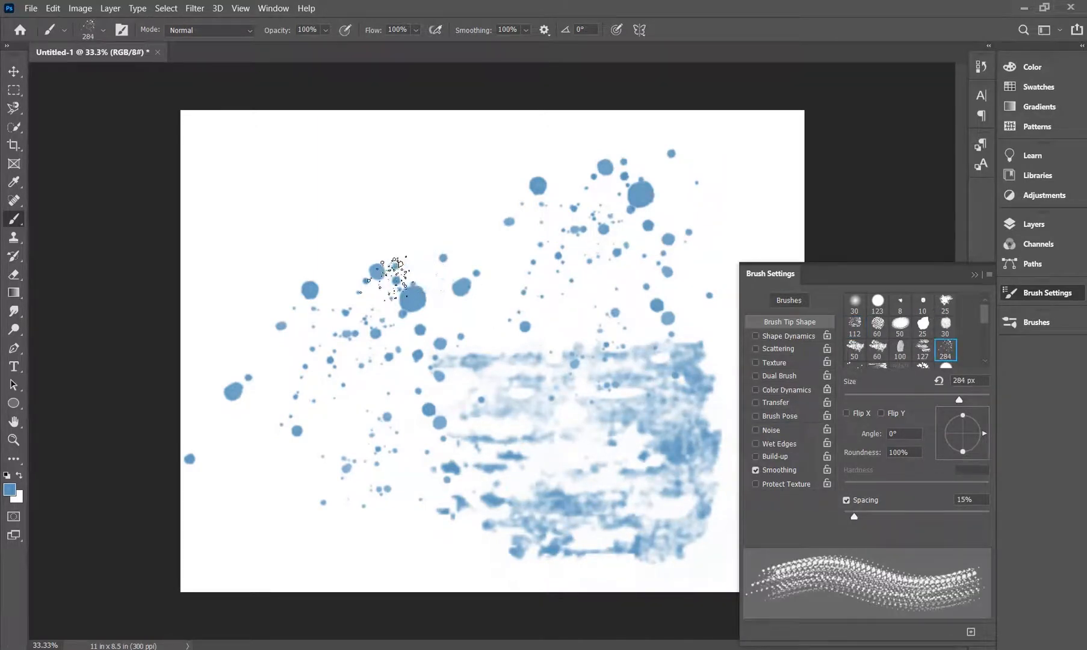
pyautogui.press(']')
pyautogui.press(']')
pyautogui.press(']')
pyautogui.press(']')
pyautogui.press(']')
pyautogui.press(']')
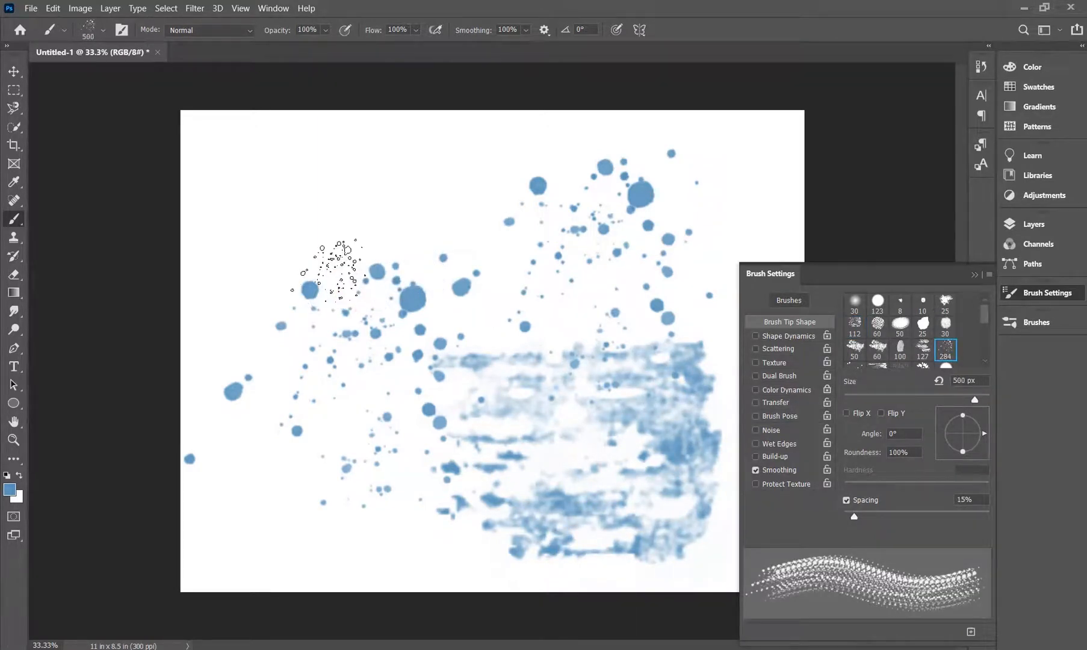
pyautogui.press(']')
pyautogui.press(']')
pyautogui.press(']')
pyautogui.press(']')
pyautogui.press(']')
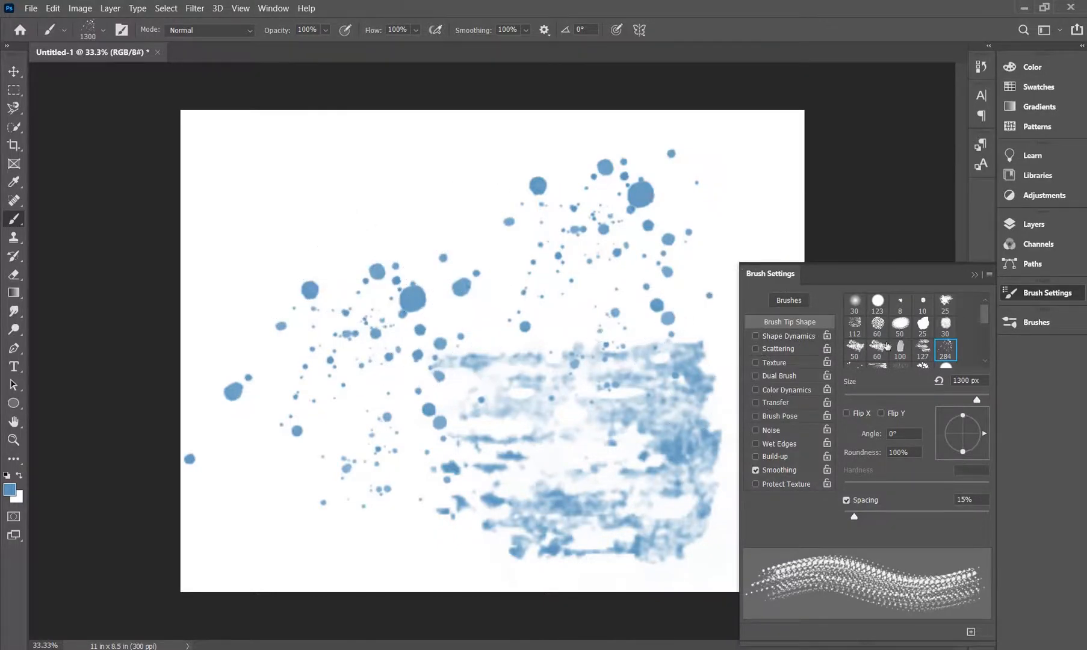
# Choose the 25 px ragged splat tip, enlarge it to 1100 px and stamp it once in the canvas's upper-left area.
pyautogui.click(944, 302)
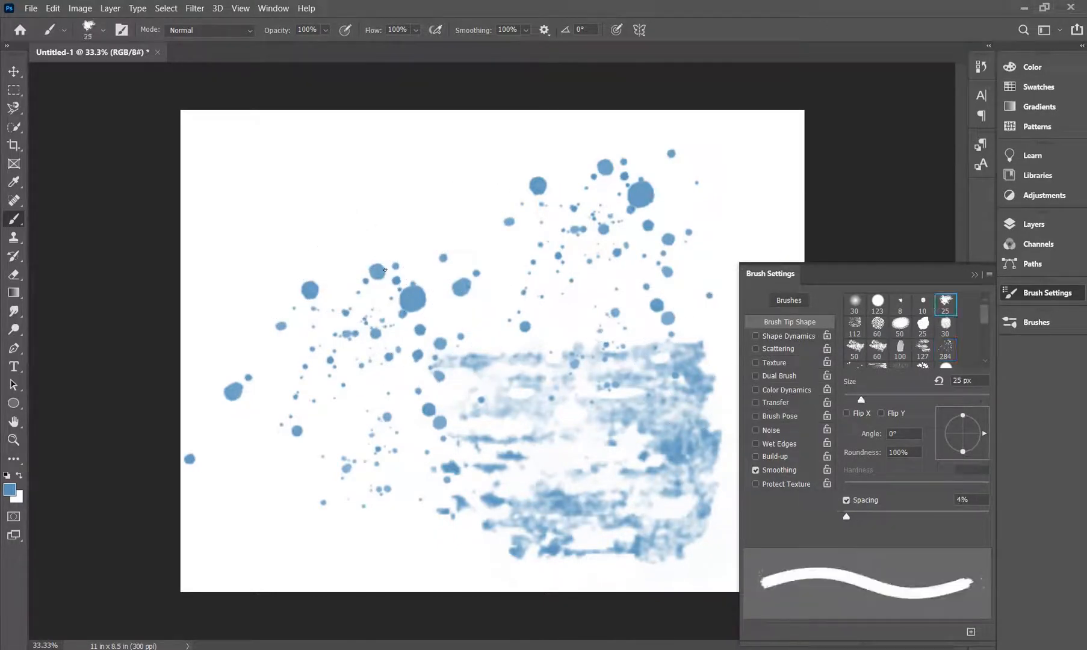
pyautogui.press(']')
pyautogui.press(']')
pyautogui.press(']')
pyautogui.press(']')
pyautogui.press(']')
pyautogui.press(']')
pyautogui.press(']')
pyautogui.press(']')
pyautogui.press(']')
pyautogui.press(']')
pyautogui.press(']')
pyautogui.press(']')
pyautogui.press(']')
pyautogui.press(']')
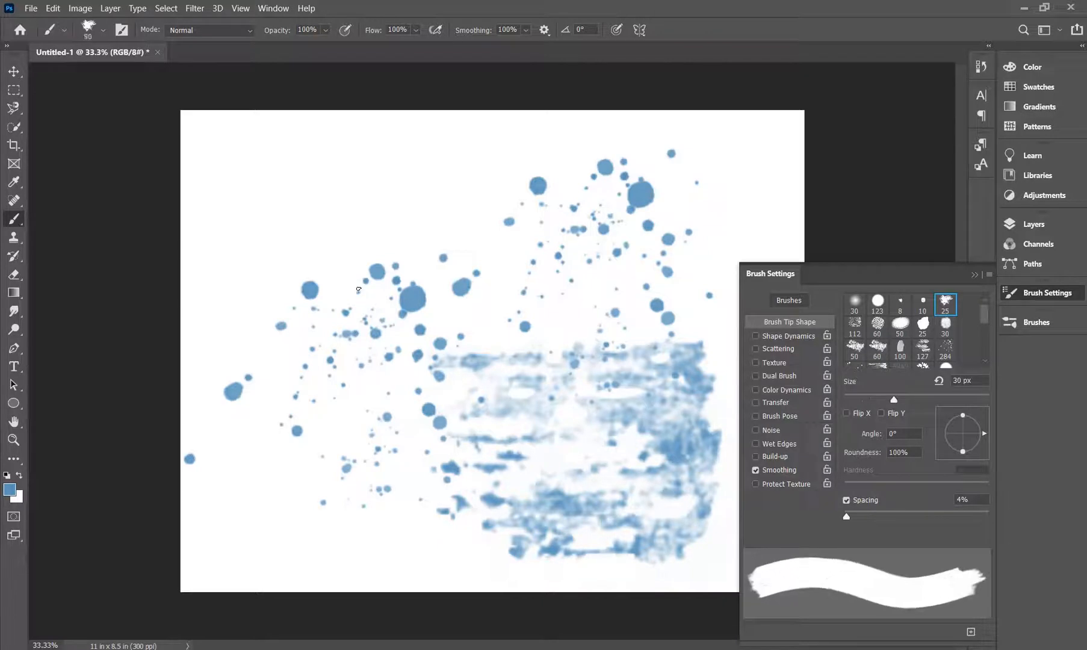
pyautogui.press(']')
pyautogui.press(']')
pyautogui.press(']')
pyautogui.press(']')
pyautogui.press(']')
pyautogui.press(']')
pyautogui.press(']')
pyautogui.press(']')
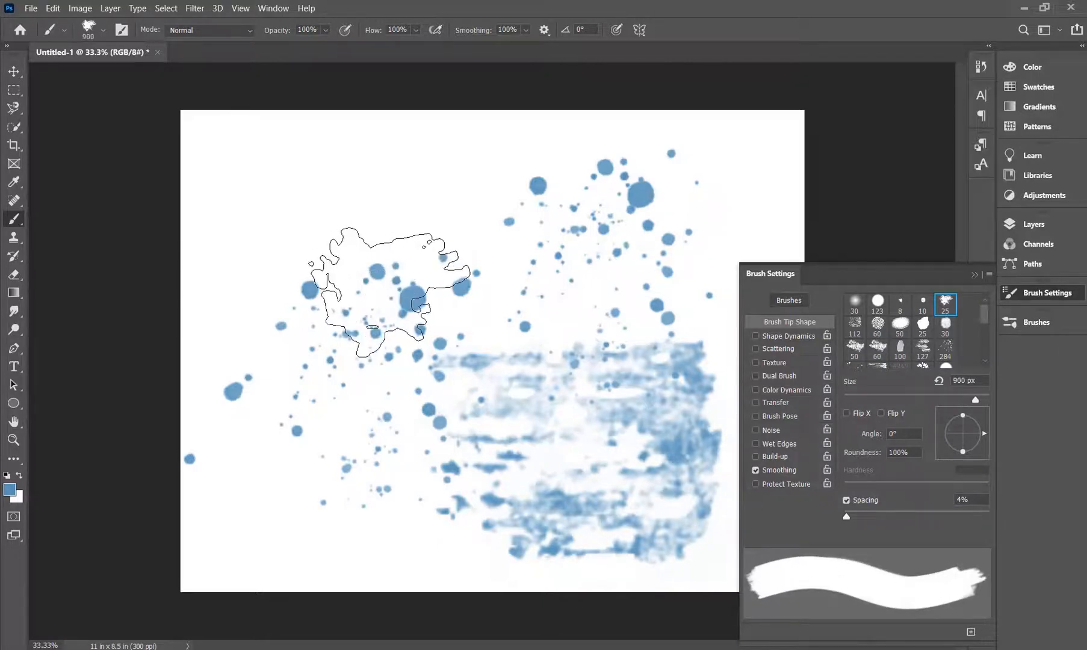
pyautogui.click(330, 224)
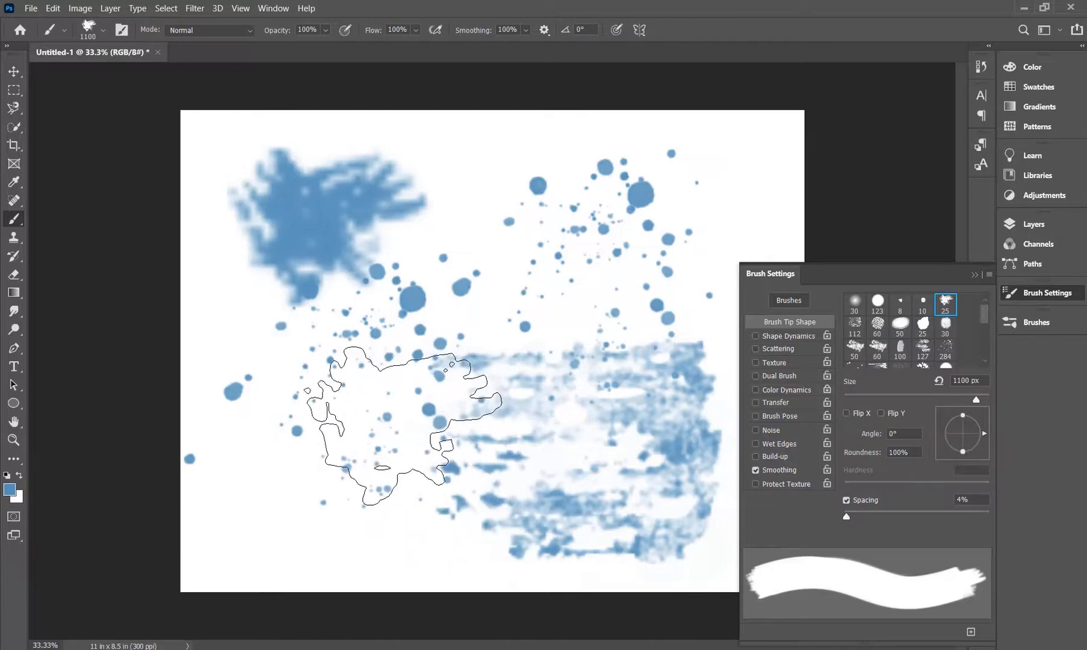
# Rotate the ragged brush tip counterclockwise to about 118° and stamp it once in the canvas's lower-left area.
pyautogui.press('Left')
pyautogui.press('Left')
pyautogui.press('Left')
pyautogui.press('Left')
pyautogui.press('Left')
pyautogui.press('Left')
pyautogui.press('Left')
pyautogui.press('Left')
pyautogui.press('Left')
pyautogui.press('Left')
pyautogui.press('Left')
pyautogui.press('Left')
pyautogui.press('Left')
pyautogui.press('Left')
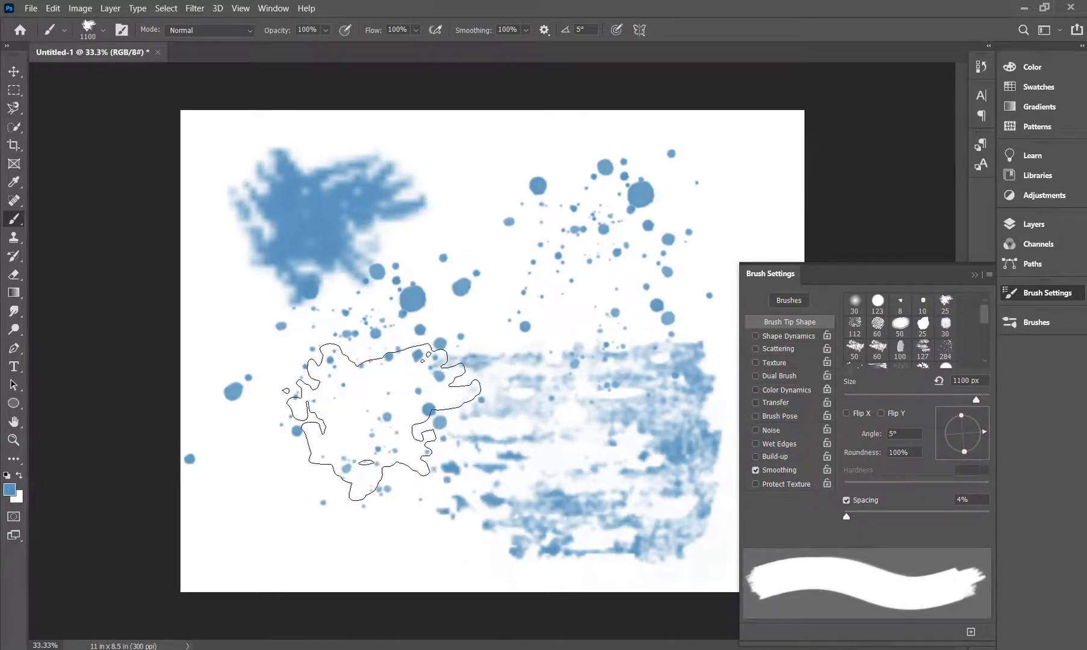
pyautogui.press('Left')
pyautogui.press('Left')
pyautogui.press('Left')
pyautogui.press('Left')
pyautogui.press('Left')
pyautogui.press('Left')
pyautogui.press('Left')
pyautogui.press('Left')
pyautogui.press('Left')
pyautogui.press('Left')
pyautogui.press('Left')
pyautogui.press('Left')
pyautogui.press('Left')
pyautogui.press('Left')
pyautogui.press('Left')
pyautogui.press('Left')
pyautogui.press('Left')
pyautogui.press('Left')
pyautogui.press('Left')
pyautogui.press('Left')
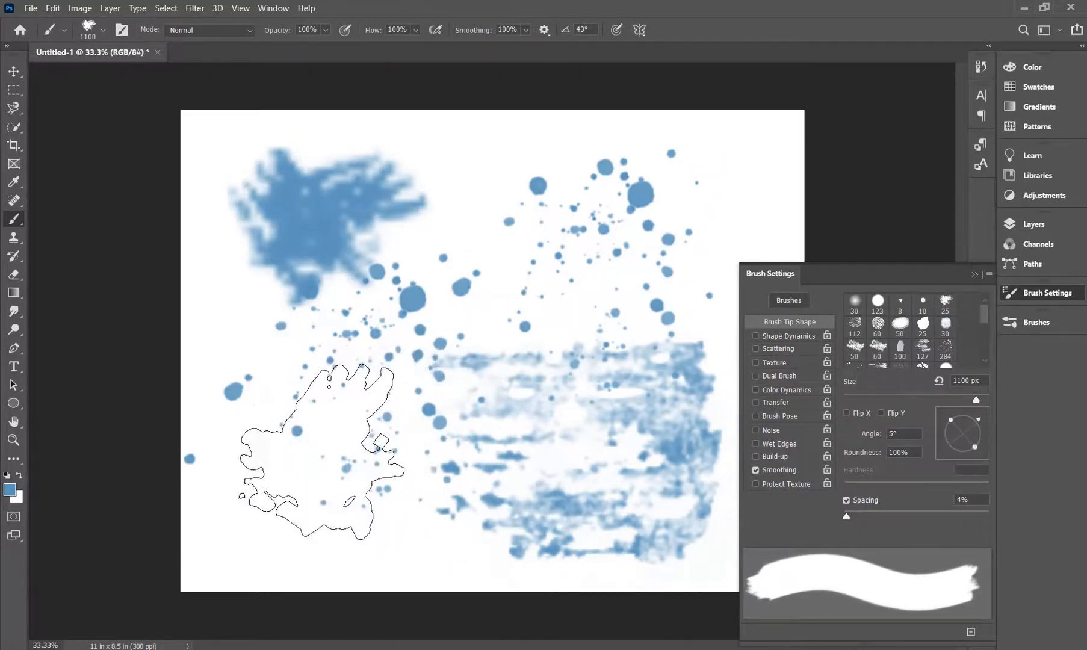
pyautogui.press('Left')
pyautogui.press('Left')
pyautogui.press('Left')
pyautogui.press('Left')
pyautogui.press('Left')
pyautogui.press('Left')
pyautogui.press('Left')
pyautogui.press('Left')
pyautogui.press('Left')
pyautogui.press('Left')
pyautogui.press('Left')
pyautogui.press('Left')
pyautogui.press('Left')
pyautogui.press('Left')
pyautogui.press('Left')
pyautogui.press('Left')
pyautogui.press('Left')
pyautogui.press('Left')
pyautogui.press('Left')
pyautogui.press('Left')
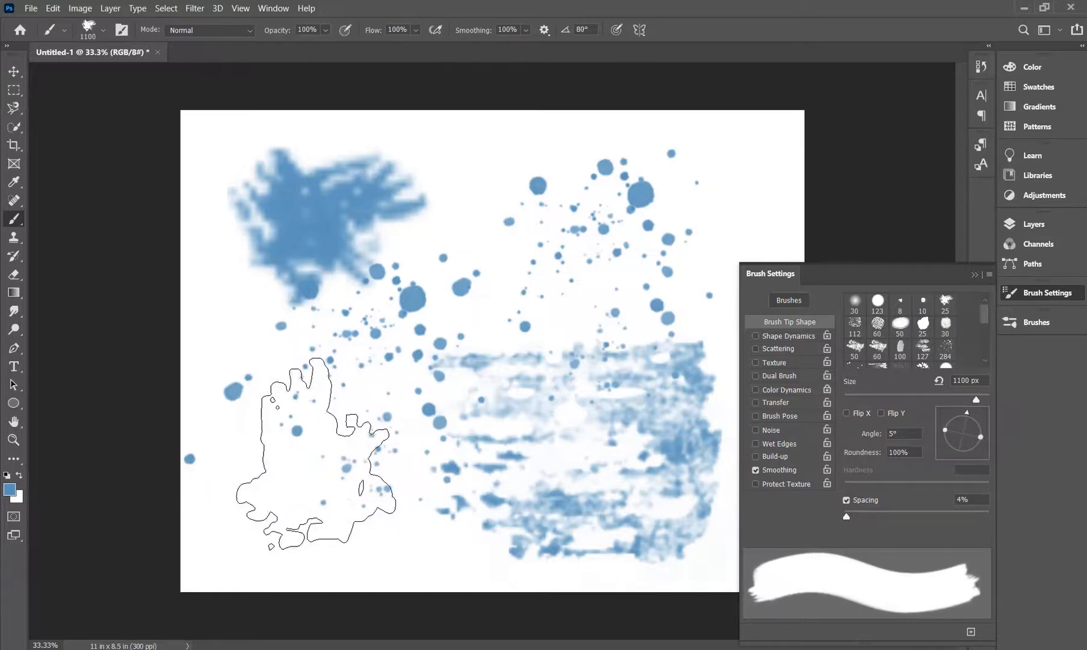
pyautogui.press('Left')
pyautogui.press('Left')
pyautogui.press('Left')
pyautogui.press('Left')
pyautogui.press('Left')
pyautogui.press('Left')
pyautogui.press('Left')
pyautogui.press('Left')
pyautogui.press('Left')
pyautogui.press('Left')
pyautogui.press('Left')
pyautogui.press('Left')
pyautogui.press('Left')
pyautogui.press('Left')
pyautogui.press('Left')
pyautogui.press('Left')
pyautogui.press('Left')
pyautogui.press('Left')
pyautogui.press('Left')
pyautogui.press('Left')
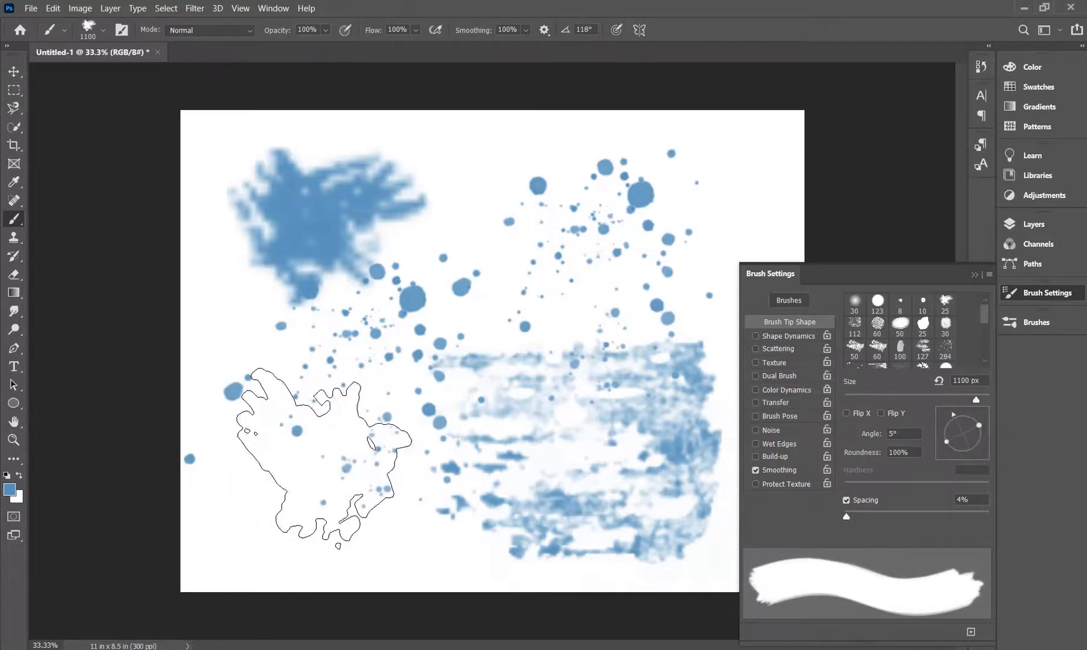
pyautogui.click(313, 457)
# Rotate the ragged brush tip to 167° and stamp it once near the canvas's centre.
pyautogui.press('Left')
pyautogui.press('Left')
pyautogui.press('Left')
pyautogui.press('Left')
pyautogui.press('Left')
pyautogui.press('Left')
pyautogui.press('Left')
pyautogui.press('Left')
pyautogui.press('Left')
pyautogui.press('Left')
pyautogui.press('Left')
pyautogui.press('Left')
pyautogui.press('Left')
pyautogui.press('Left')
pyautogui.press('Left')
pyautogui.press('Left')
pyautogui.press('Left')
pyautogui.press('Left')
pyautogui.press('Left')
pyautogui.press('Left')
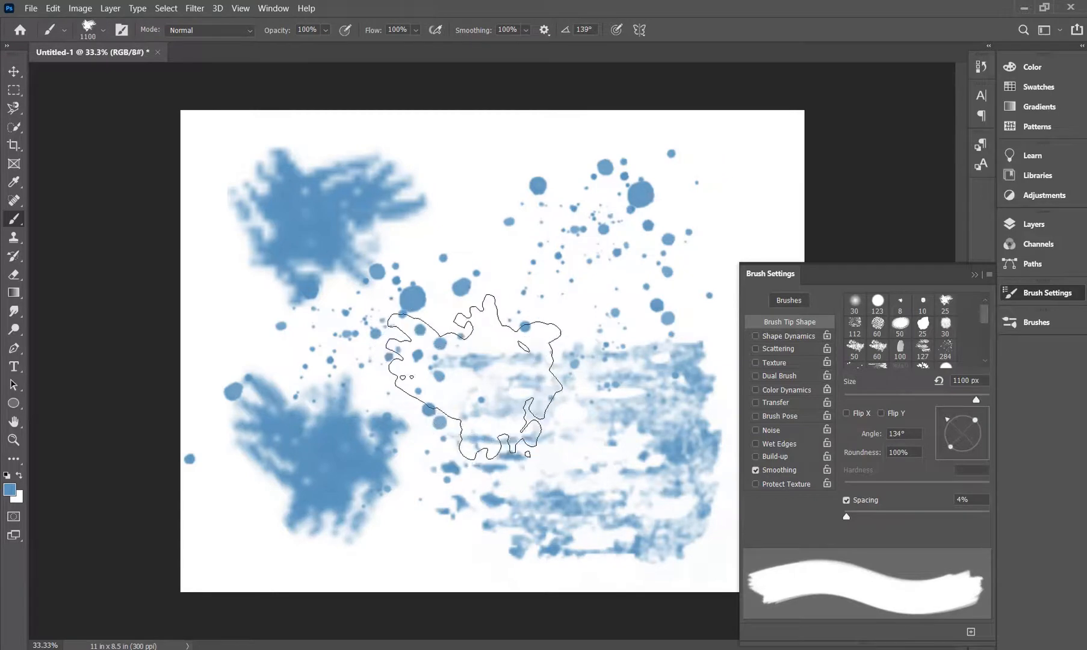
pyautogui.press('Left')
pyautogui.press('Left')
pyautogui.press('Left')
pyautogui.press('Left')
pyautogui.press('Left')
pyautogui.press('Left')
pyautogui.press('Left')
pyautogui.press('Left')
pyautogui.press('Left')
pyautogui.press('Left')
pyautogui.press('Left')
pyautogui.press('Left')
pyautogui.press('Left')
pyautogui.press('Left')
pyautogui.press('Left')
pyautogui.press('Left')
pyautogui.press('Left')
pyautogui.click(490, 358)
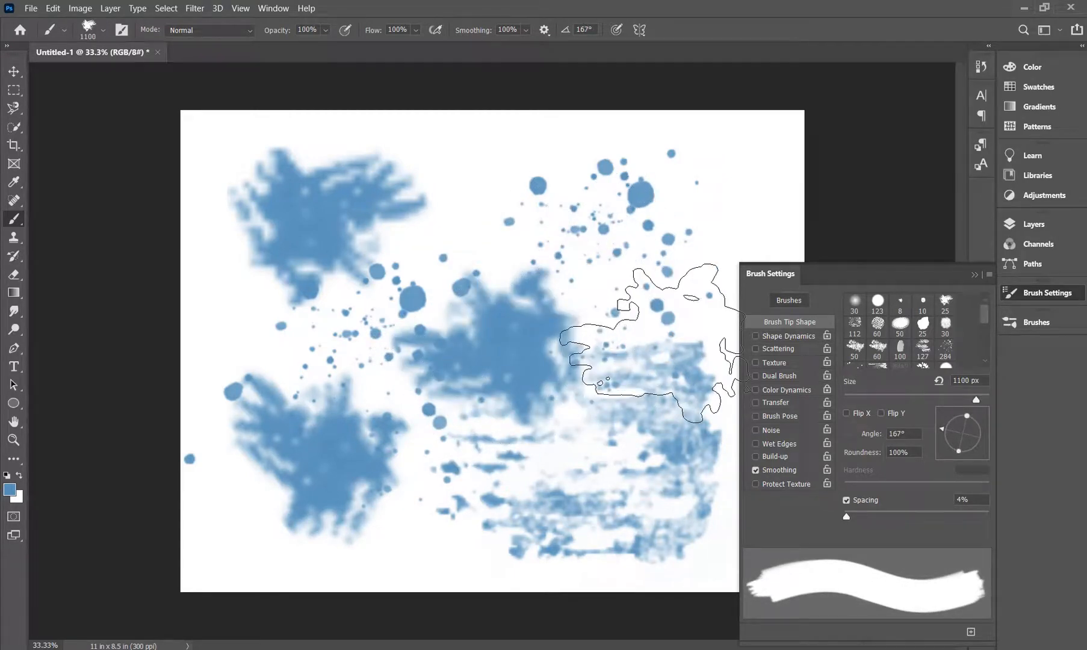
# Select the 100 px oval bristle tip and set the foreground color to orange, e47e10.
pyautogui.scroll(-1, 915, 345)
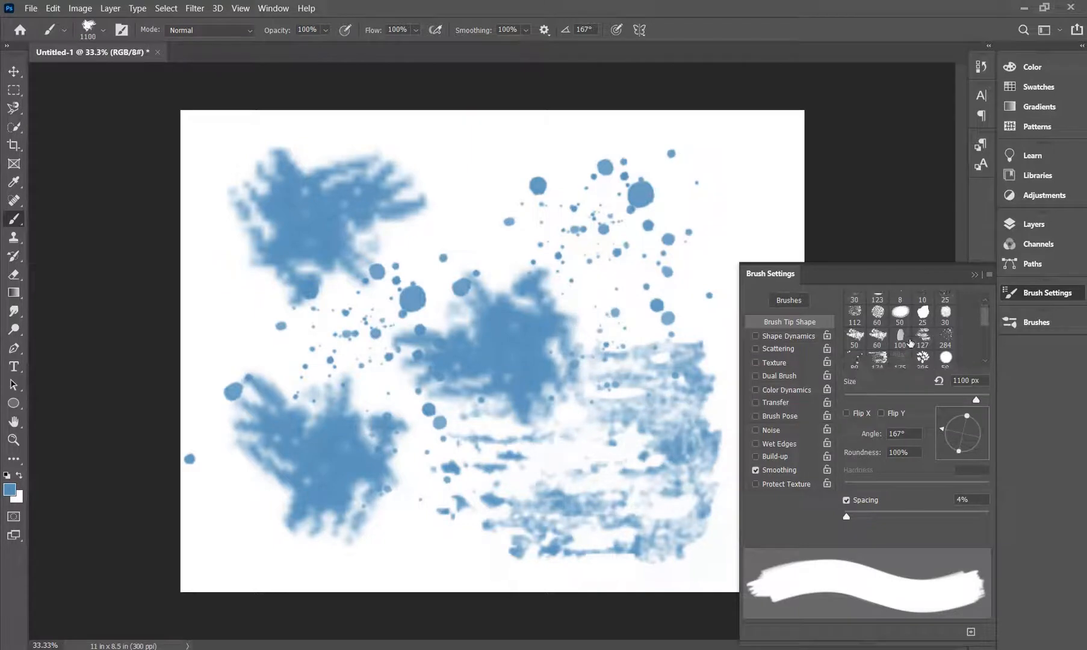
pyautogui.click(901, 337)
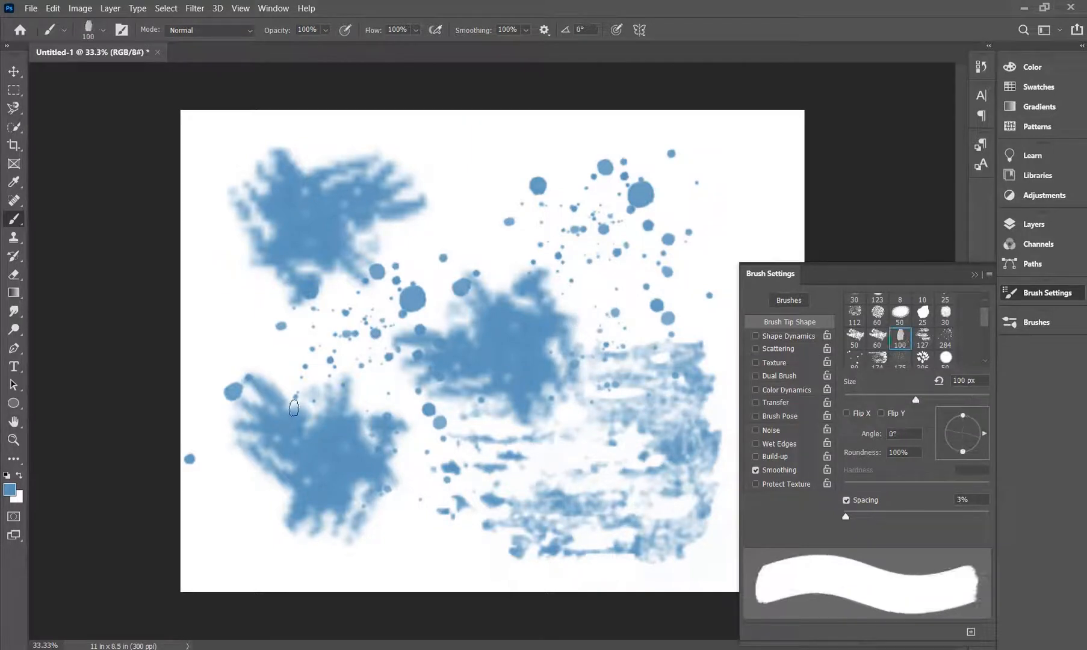
pyautogui.click(9, 490)
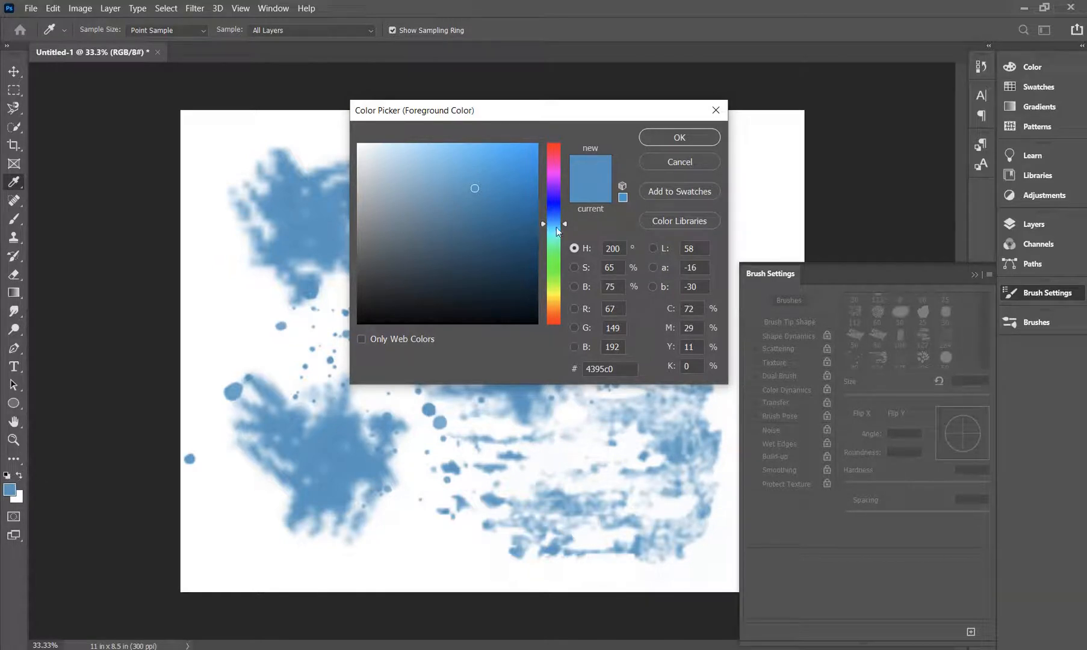
pyautogui.moveTo(553, 224); pyautogui.dragTo(553, 308)
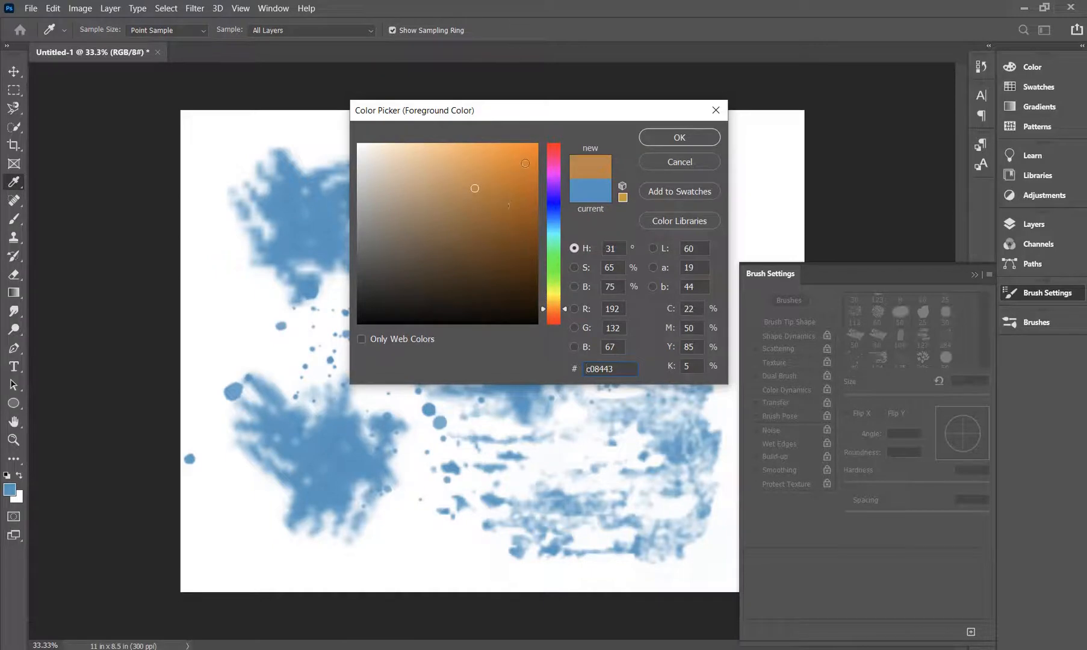
pyautogui.click(679, 138)
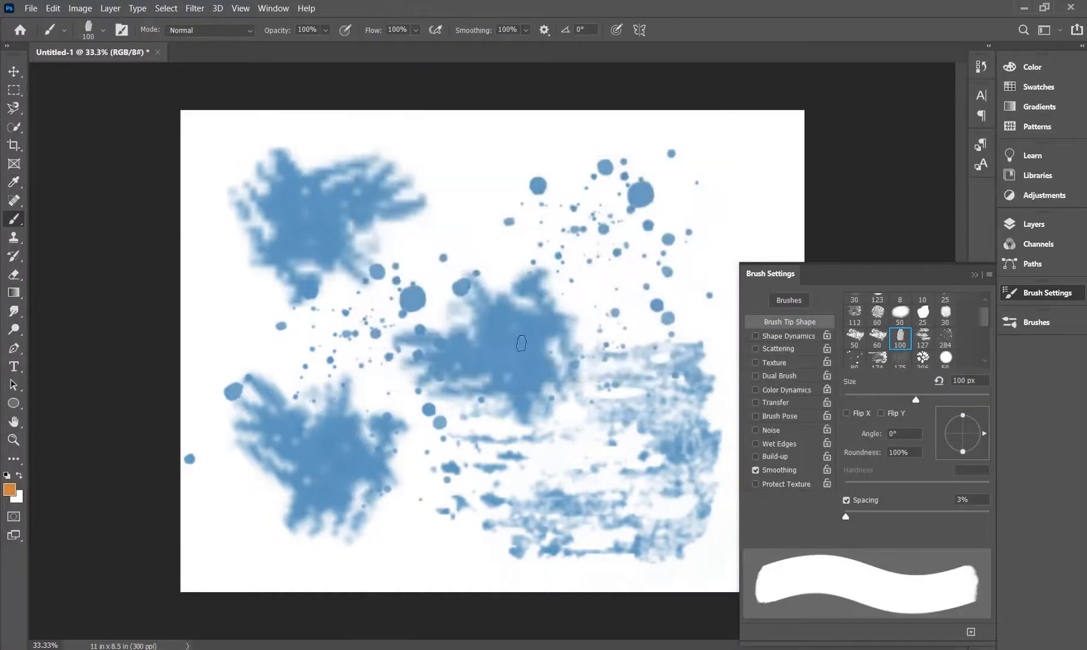
# Enlarge the oval tip to 1300 px and stamp it in orange on the canvas's lower-left and upper-right areas.
pyautogui.press(']')
pyautogui.press(']')
pyautogui.press(']')
pyautogui.press(']')
pyautogui.press(']')
pyautogui.press(']')
pyautogui.press(']')
pyautogui.press(']')
pyautogui.press(']')
pyautogui.press(']')
pyautogui.press(']')
pyautogui.press(']')
pyautogui.press(']')
pyautogui.press(']')
pyautogui.press(']')
pyautogui.press(']')
pyautogui.press(']')
pyautogui.click(336, 423)
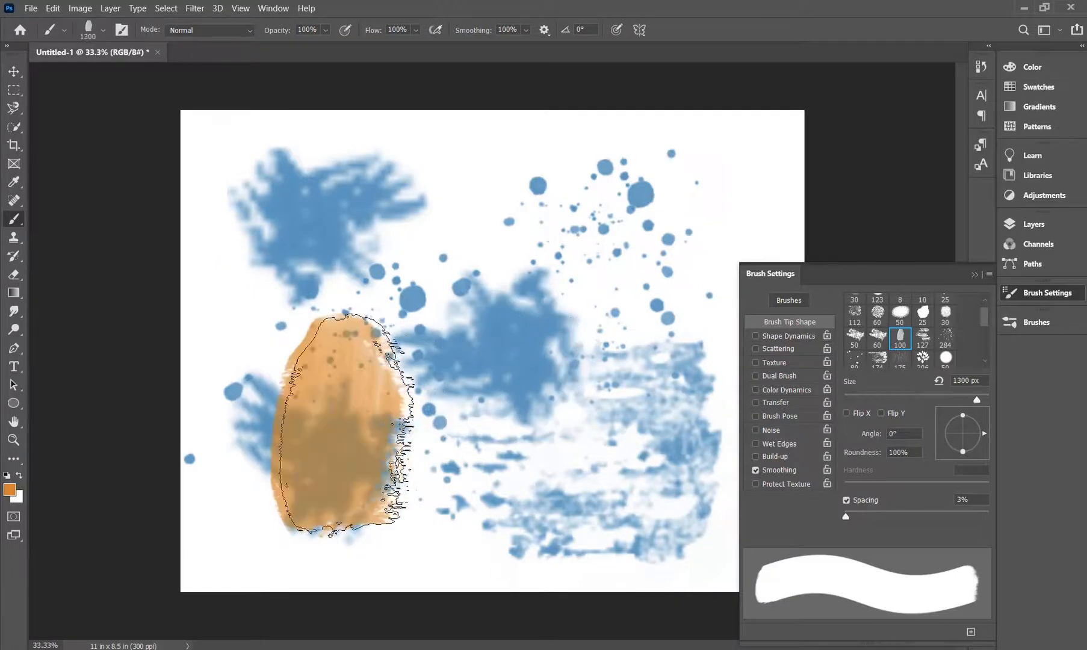
pyautogui.click(608, 265)
# Enlarge the oval bristle brush to 1900 px.
pyautogui.press(']')
pyautogui.press(']')
pyautogui.press(']')
pyautogui.press(']')
pyautogui.press(']')
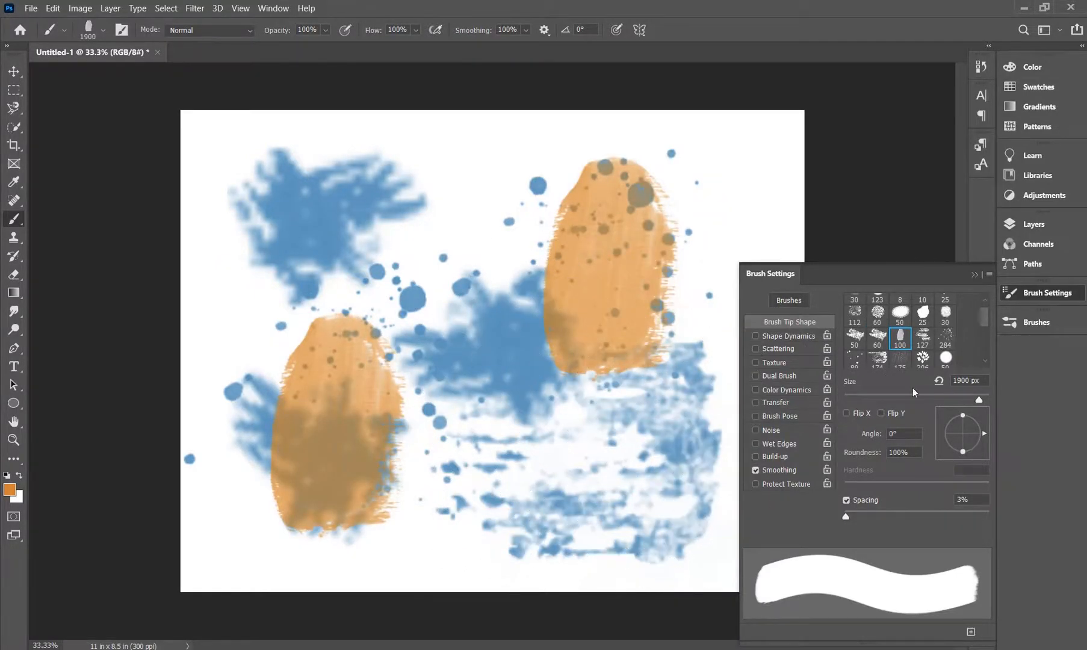
# Select the 306 px leaf tip and change the foreground color to green.
pyautogui.scroll(-1, 924, 335)
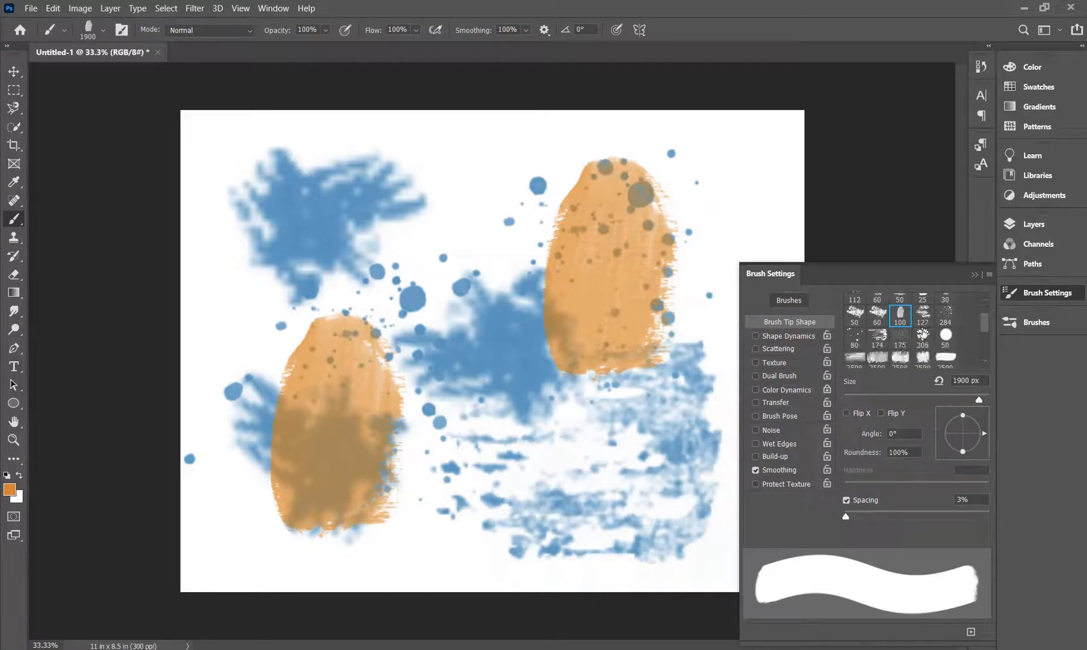
pyautogui.click(922, 335)
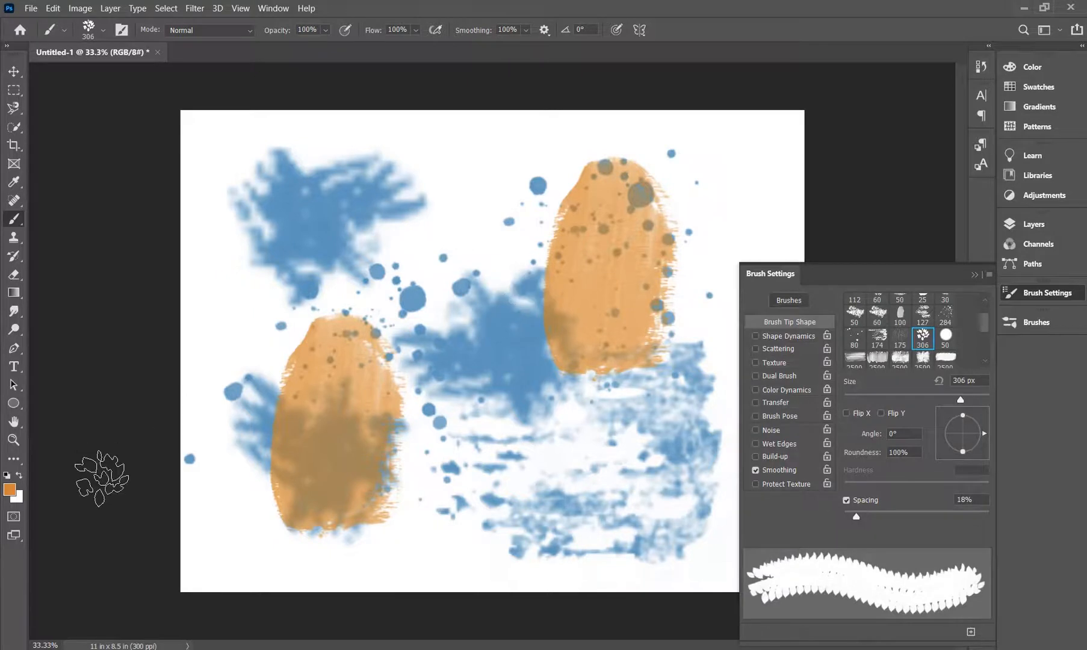
pyautogui.click(10, 488)
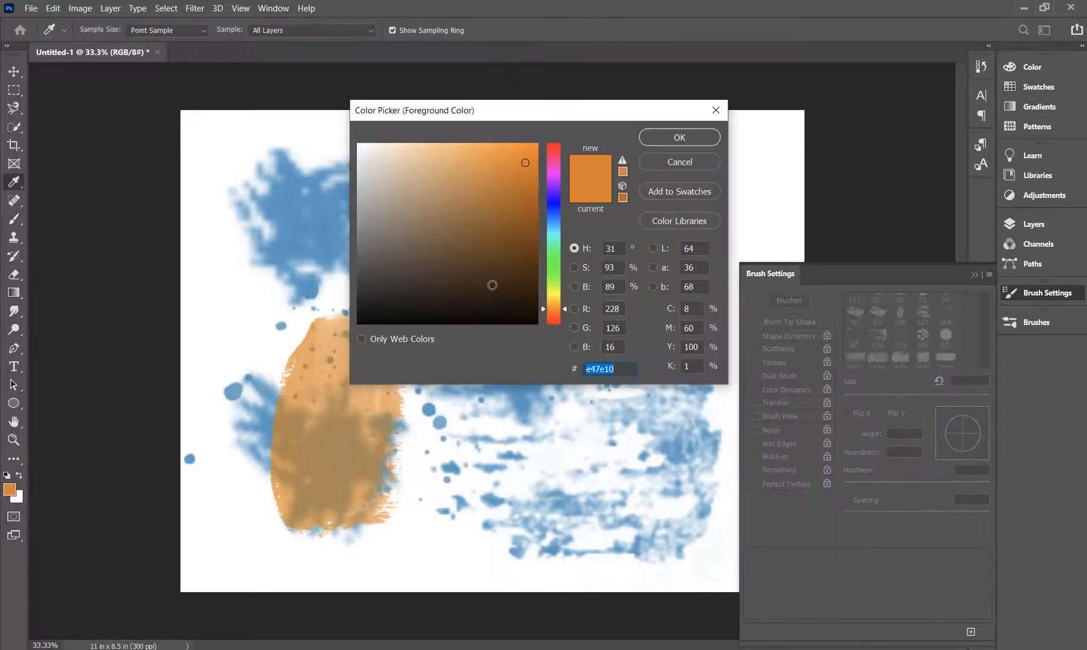
pyautogui.click(553, 271)
pyautogui.click(679, 138)
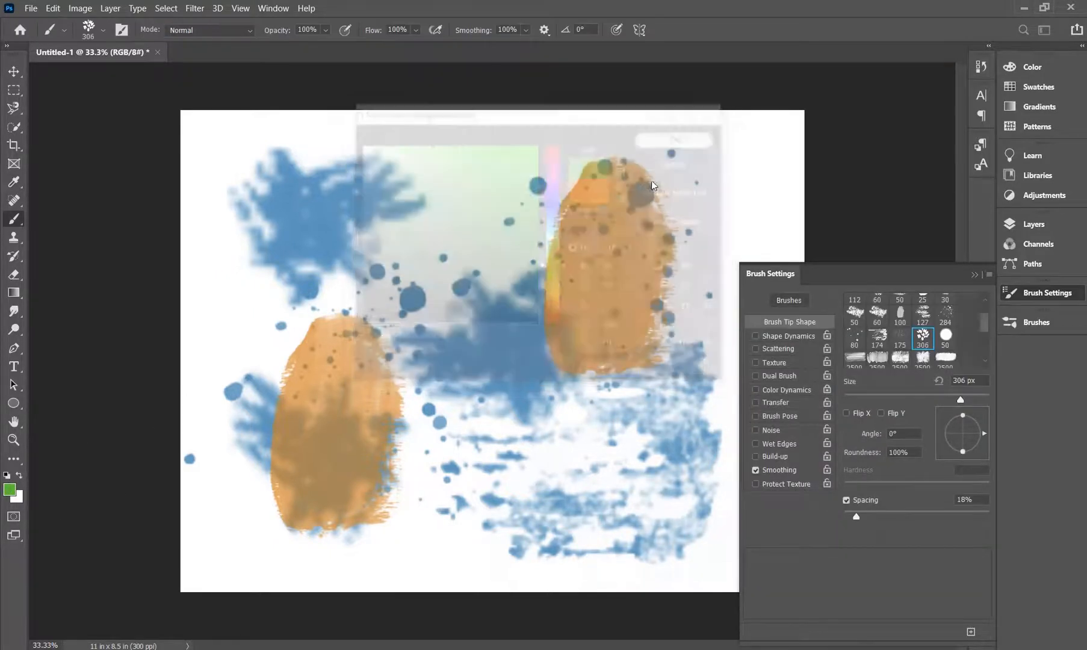
# Enlarge the leaf brush to 1500 px and stamp green leaves once near the canvas's centre.
pyautogui.press(']')
pyautogui.press(']')
pyautogui.press(']')
pyautogui.press(']')
pyautogui.press(']')
pyautogui.press(']')
pyautogui.press(']')
pyautogui.press(']')
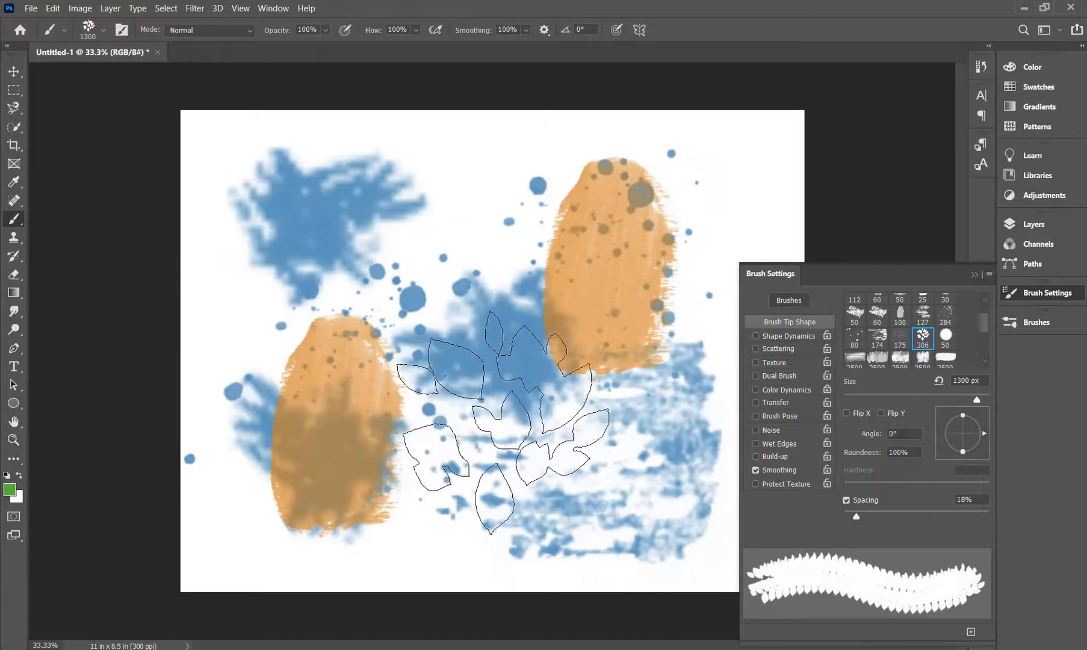
pyautogui.click(512, 425)
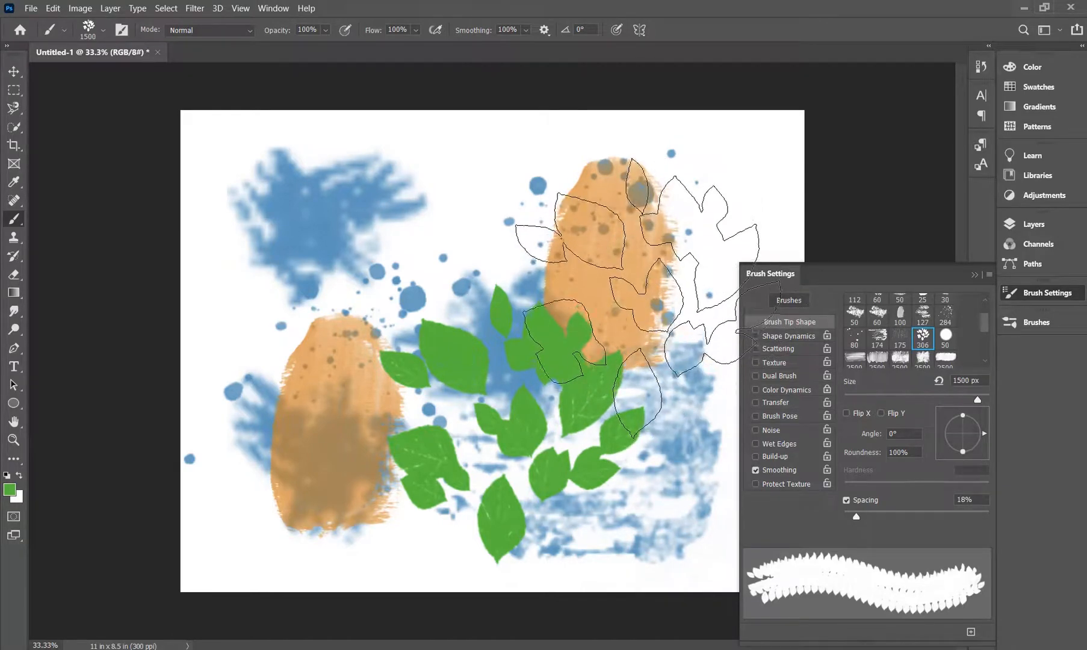
# Collapse the brush settings and reduce the leaf brush to 200 px.
pyautogui.click(972, 275)
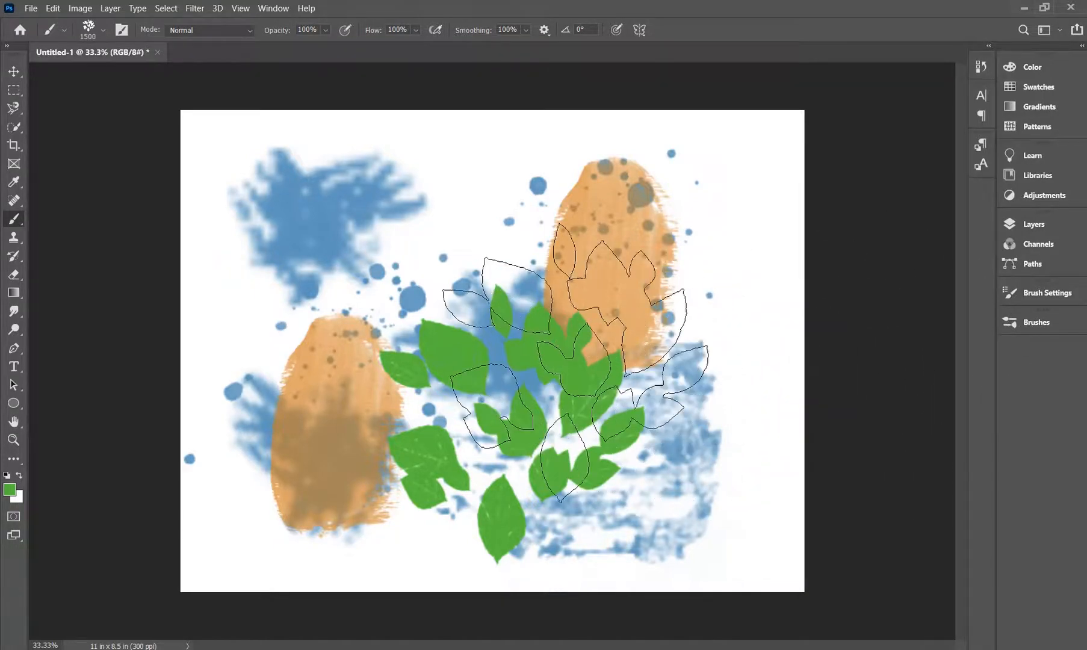
pyautogui.press('[')
pyautogui.press('[')
pyautogui.press('[')
pyautogui.press('[')
pyautogui.press('[')
pyautogui.press('[')
pyautogui.press('[')
pyautogui.press('[')
pyautogui.press('[')
pyautogui.press('[')
pyautogui.press('[')
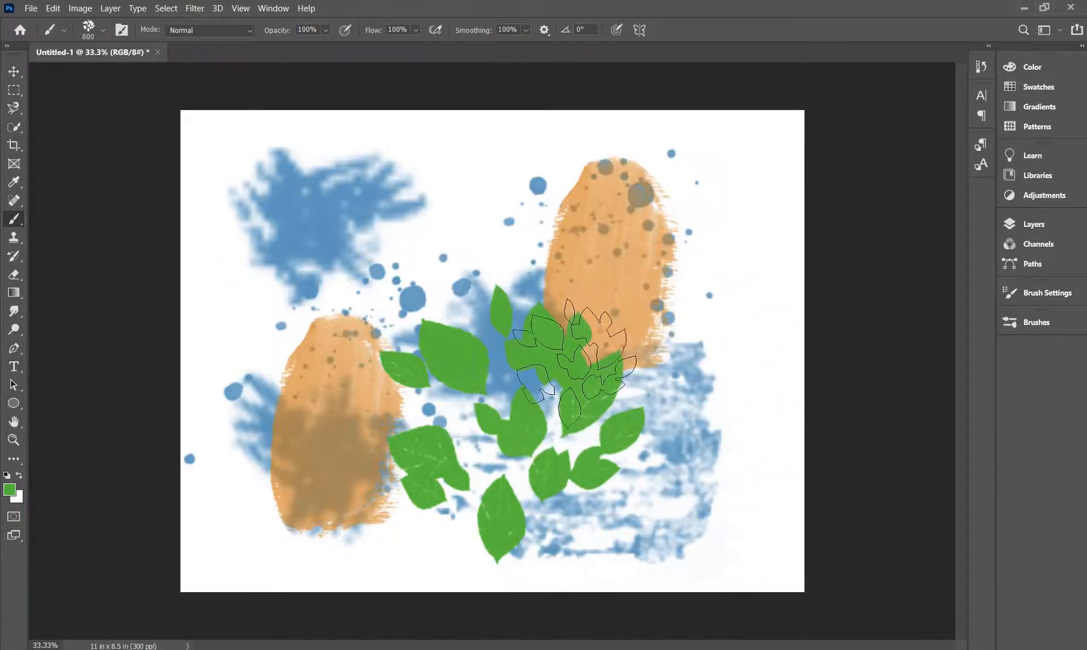
pyautogui.press('[')
pyautogui.press('[')
pyautogui.press('[')
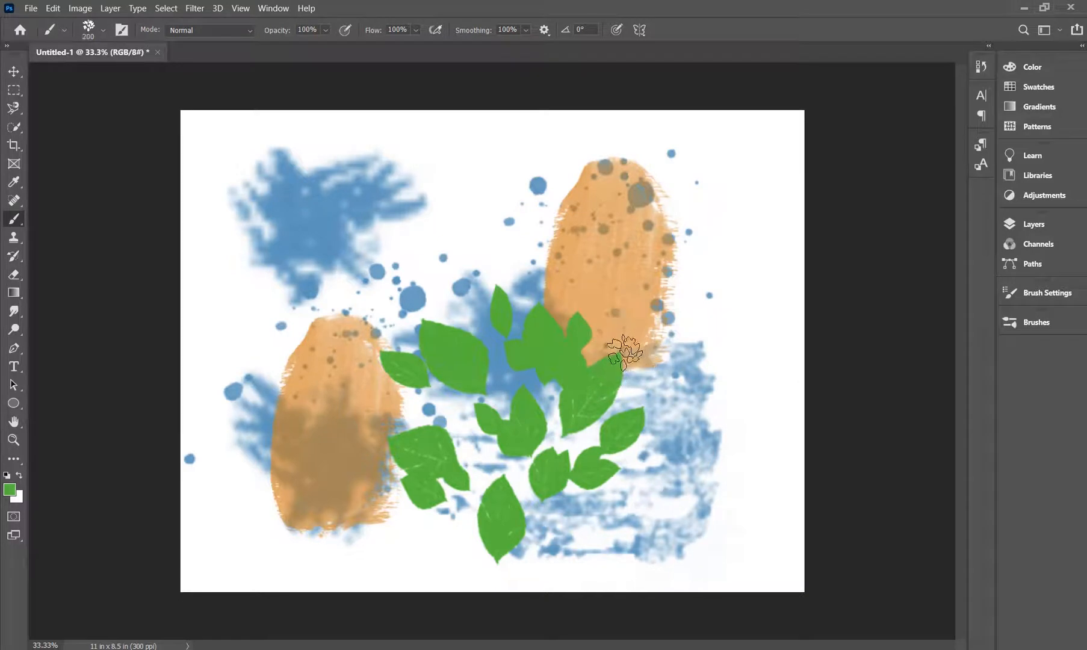
# Choose the Hard Round brush preset and stamp one green dot on the upper-left blue splat.
pyautogui.click(104, 30)
pyautogui.click(113, 235)
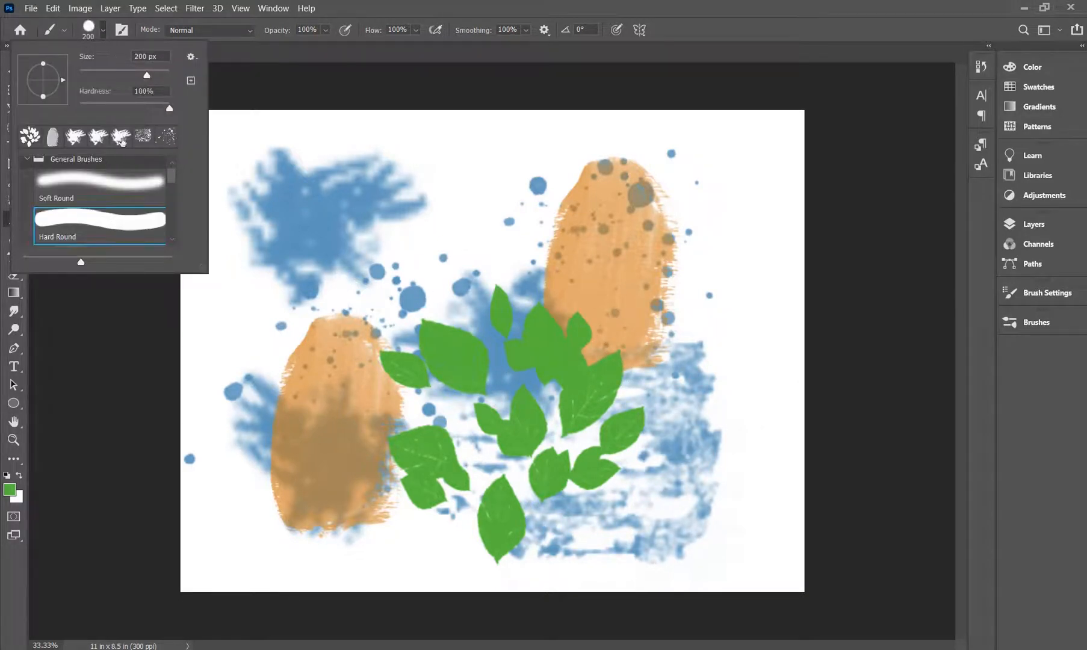
pyautogui.click(295, 208)
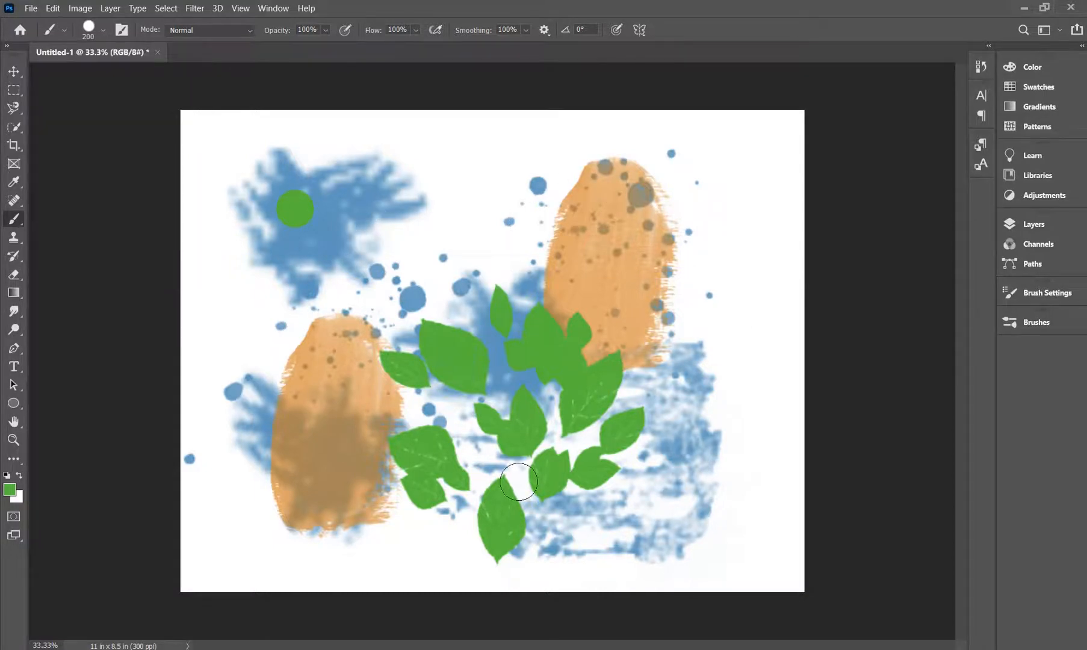
# Revert the canvas to the original Untitled-1 snapshot in the history, then collapse the history list.
pyautogui.click(977, 70)
pyautogui.scroll(2, 865, 97)
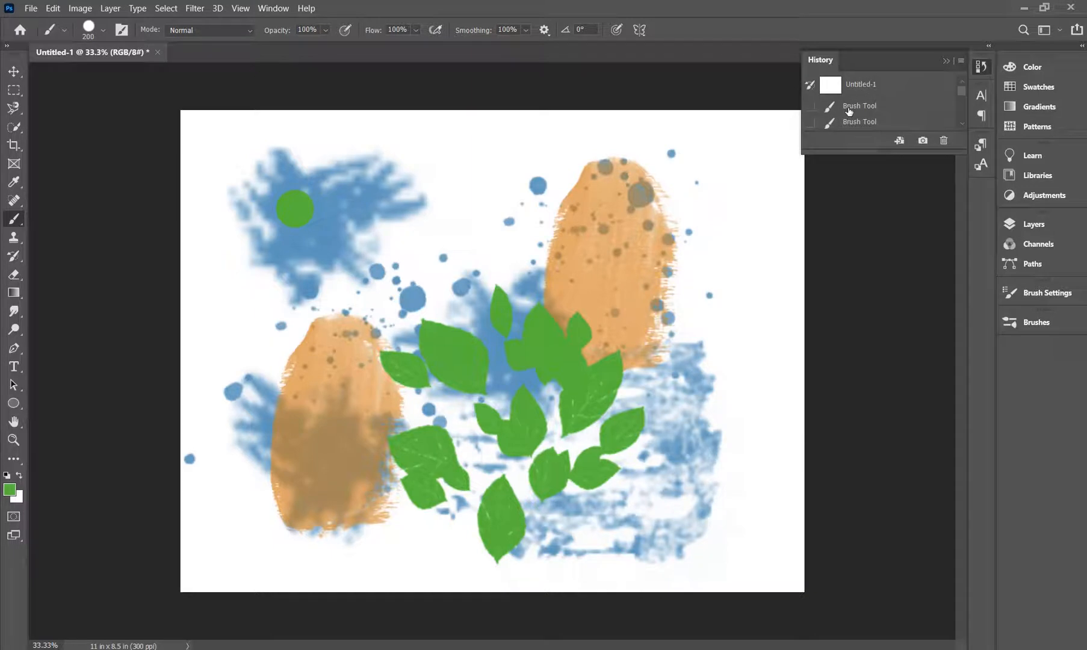
pyautogui.click(844, 85)
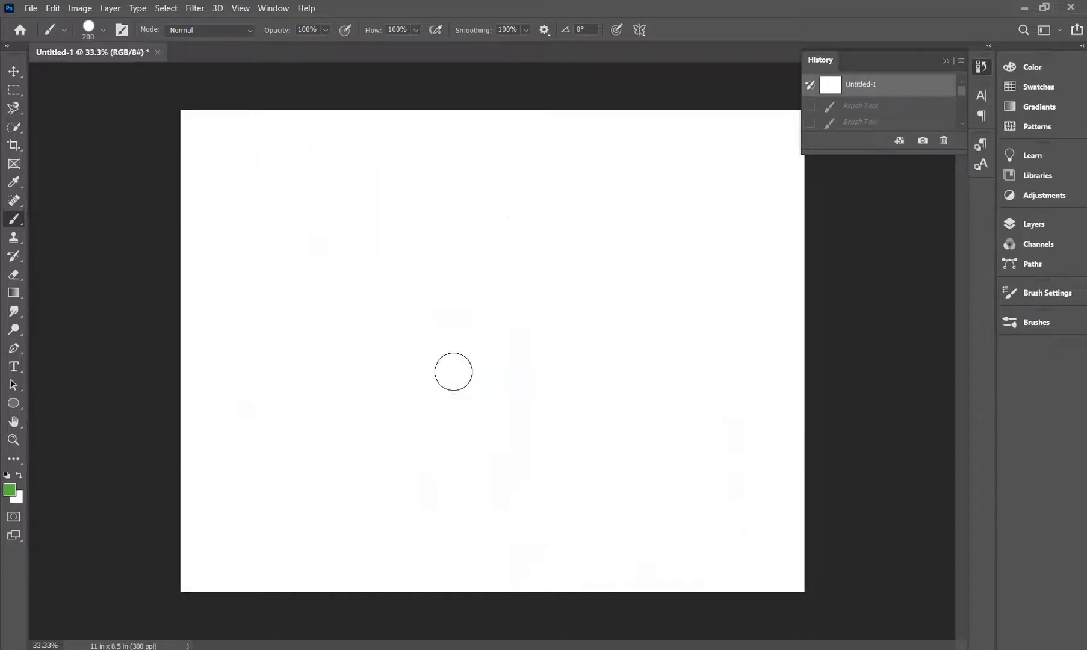
pyautogui.click(946, 59)
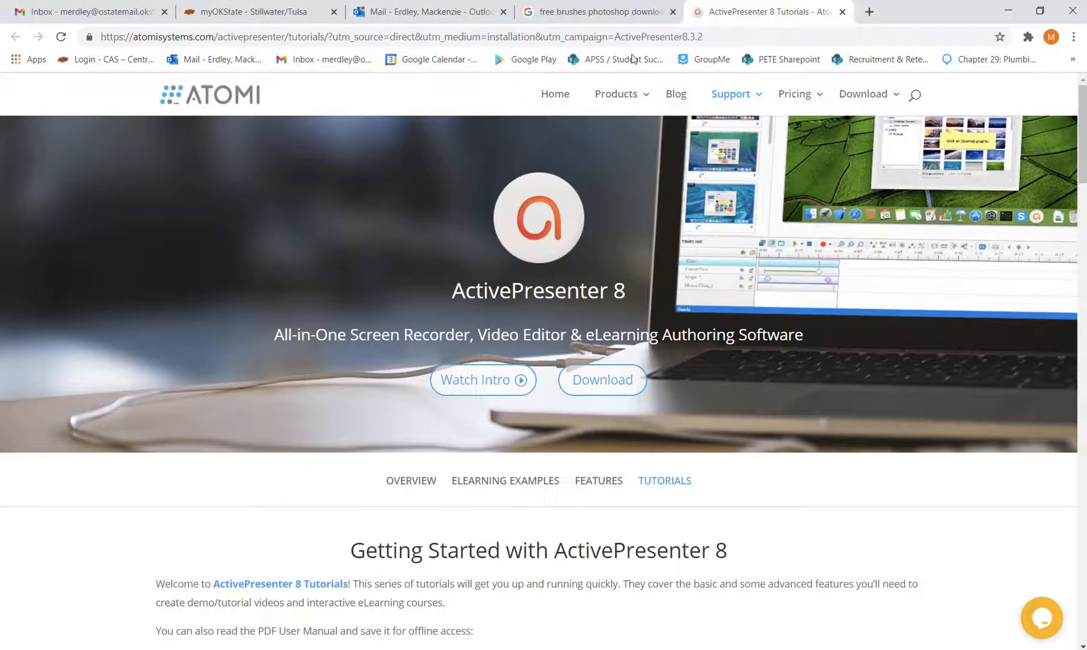
# In the browser, open Brusheezy's Photoshop Free Brushes page from the Google results and examine the available brush sets.
pyautogui.click(609, 11)
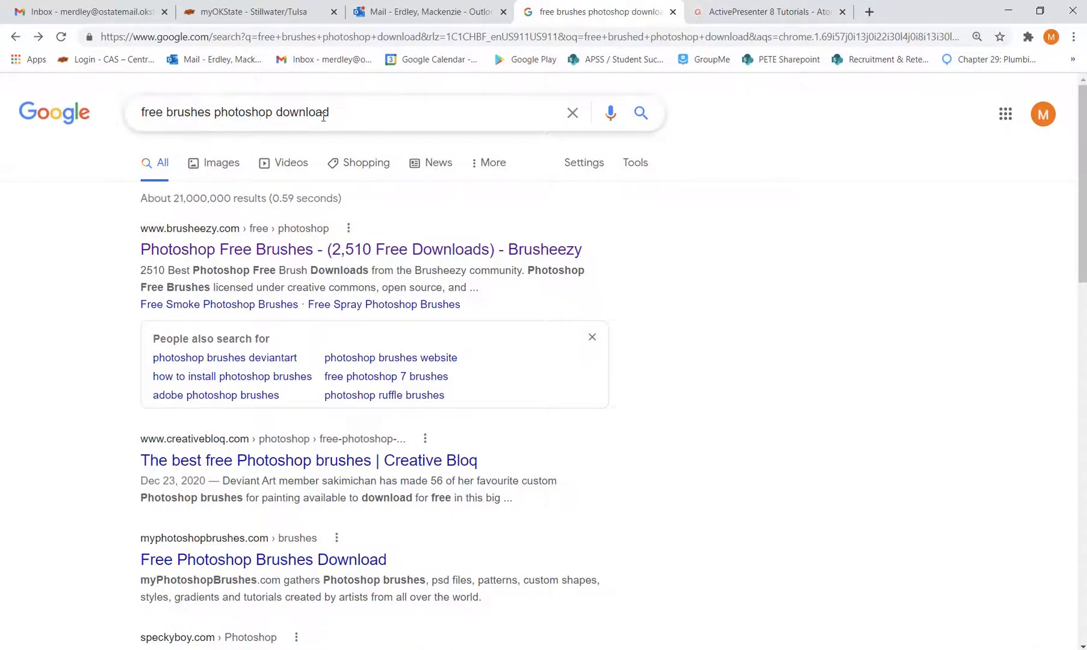
pyautogui.click(232, 252)
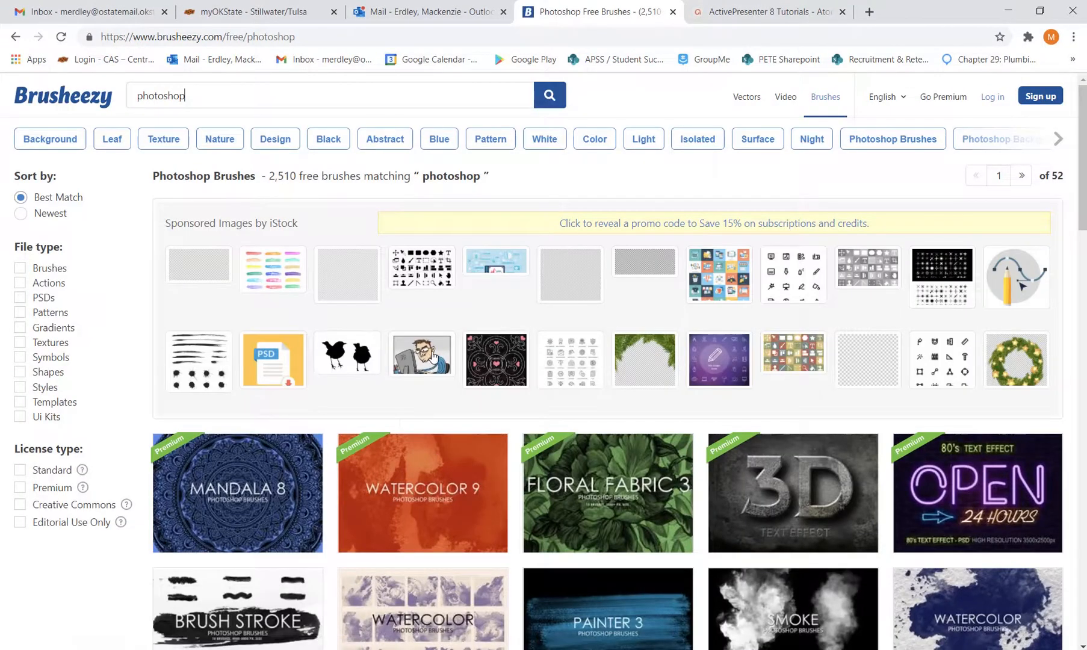
pyautogui.scroll(-2, 408, 421)
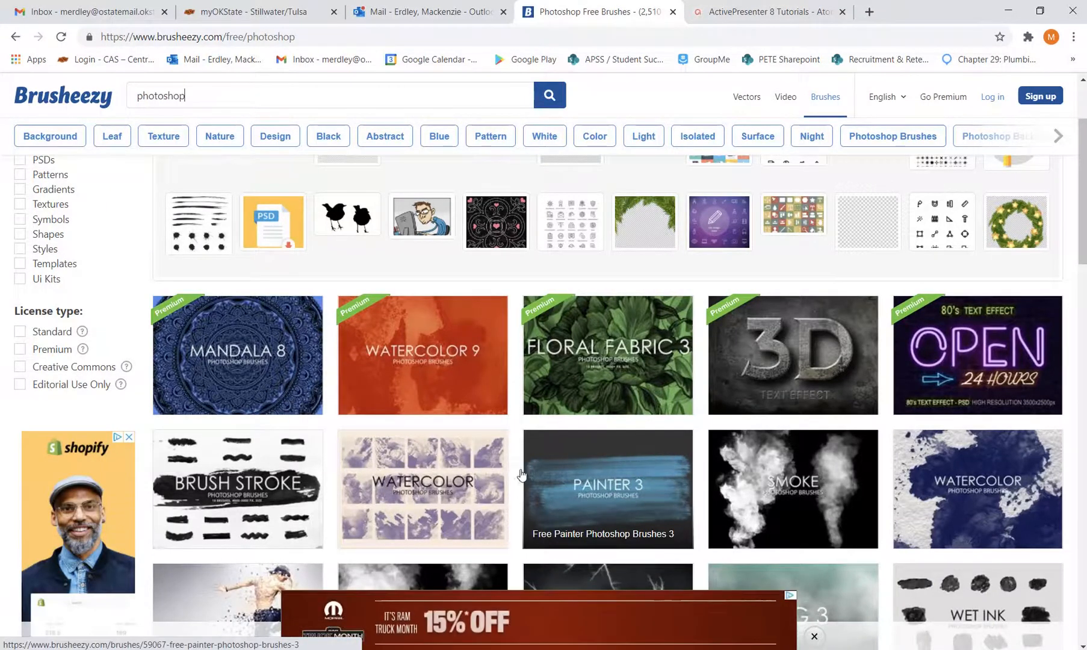
pyautogui.scroll(-2, 638, 507)
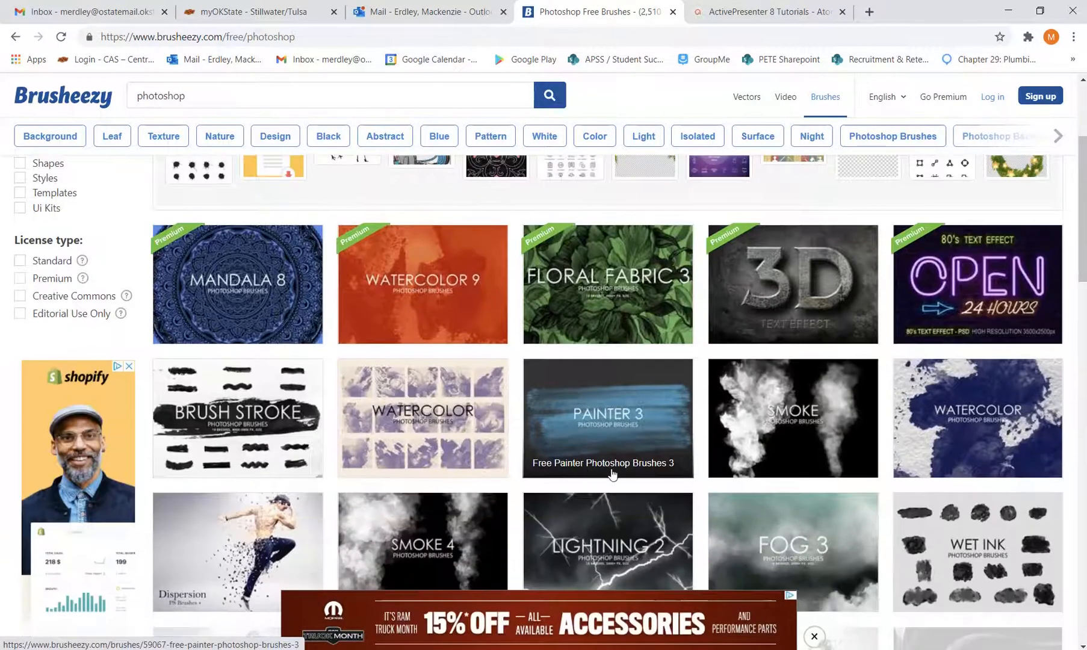
pyautogui.scroll(-2, 741, 444)
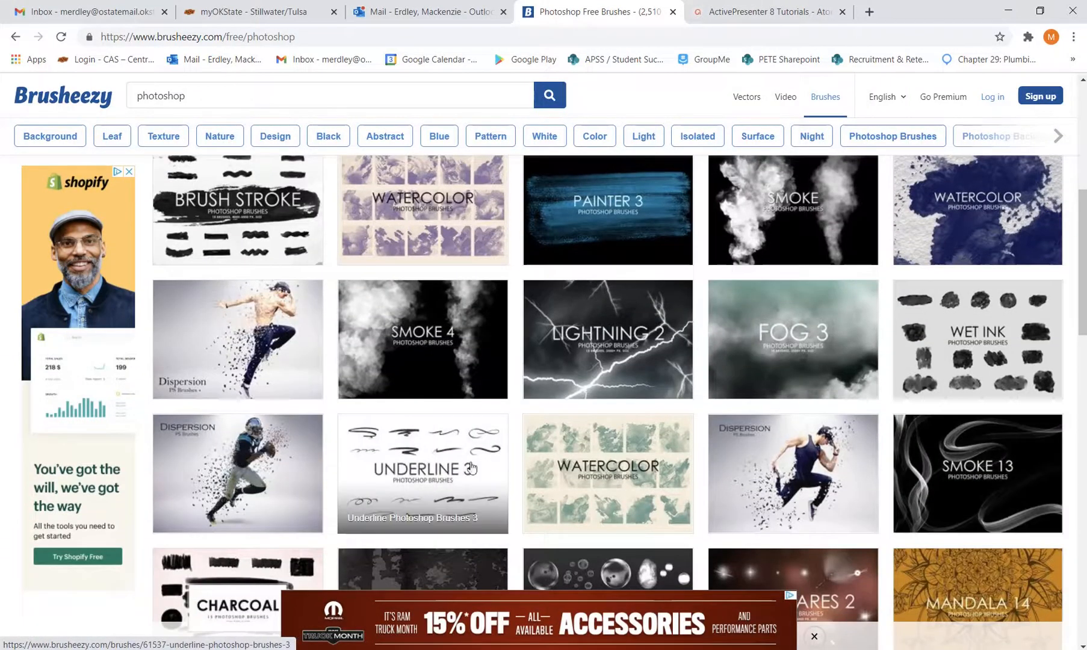
pyautogui.scroll(2, 648, 426)
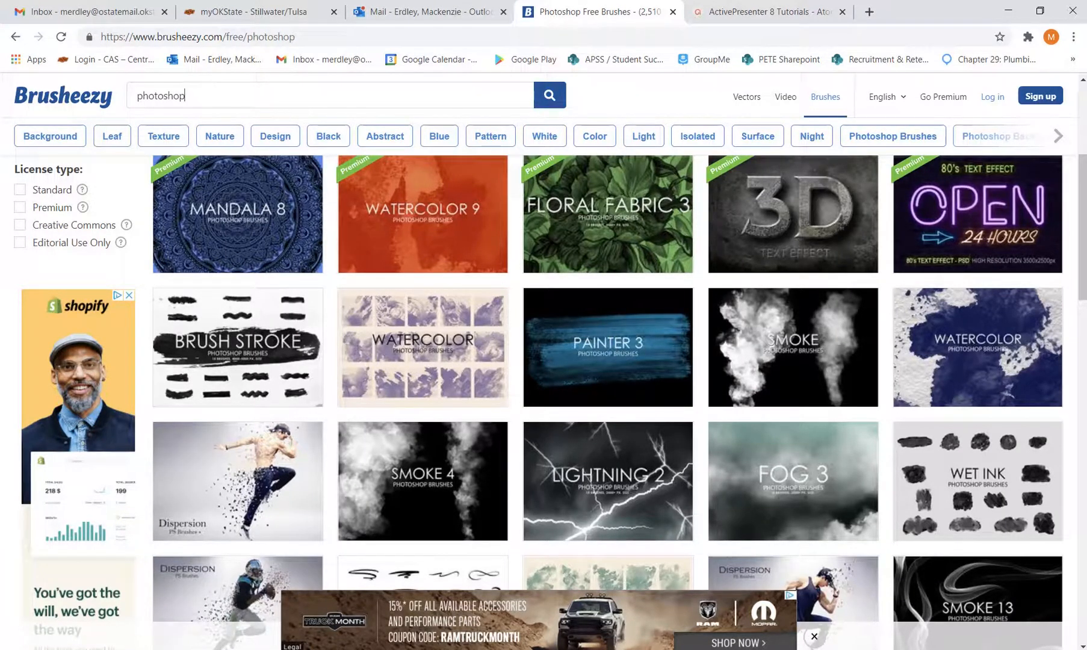
# Switch back to Photoshop and import the Free Painter Photoshop Brushes 3 file from the Desktop into the brush presets.
pyautogui.hotkey('alt', 'Tab')
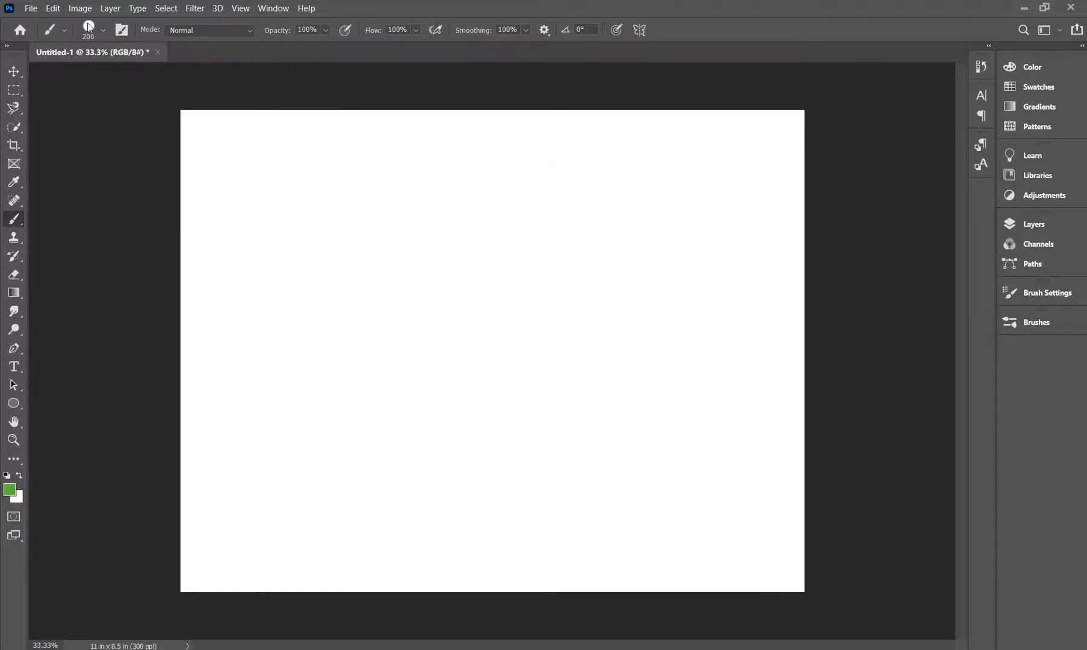
pyautogui.click(104, 31)
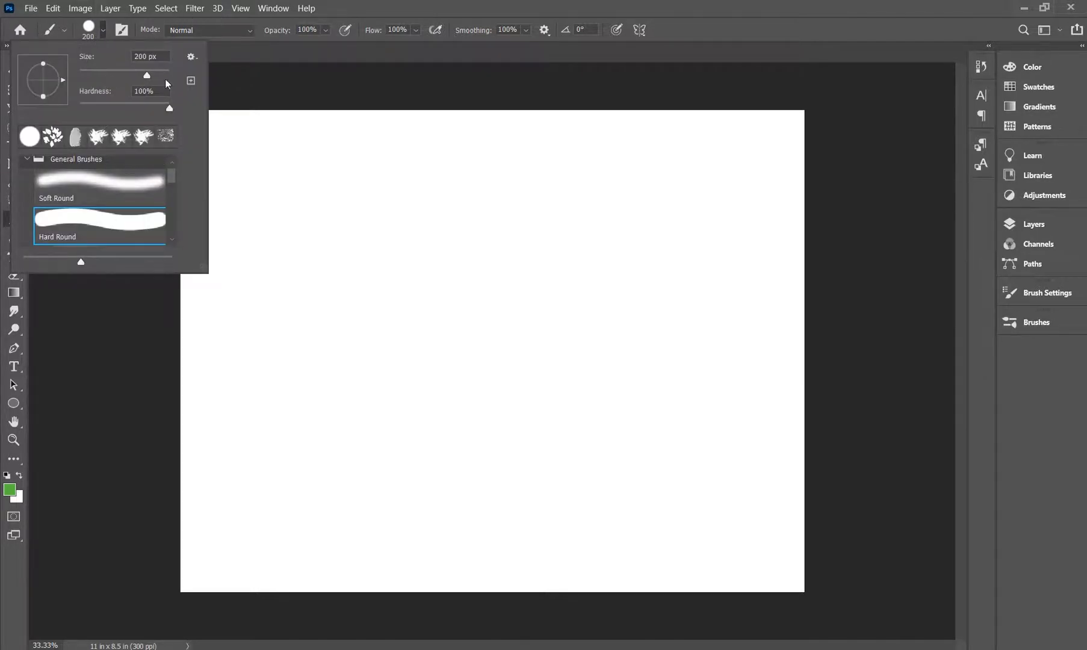
pyautogui.click(191, 57)
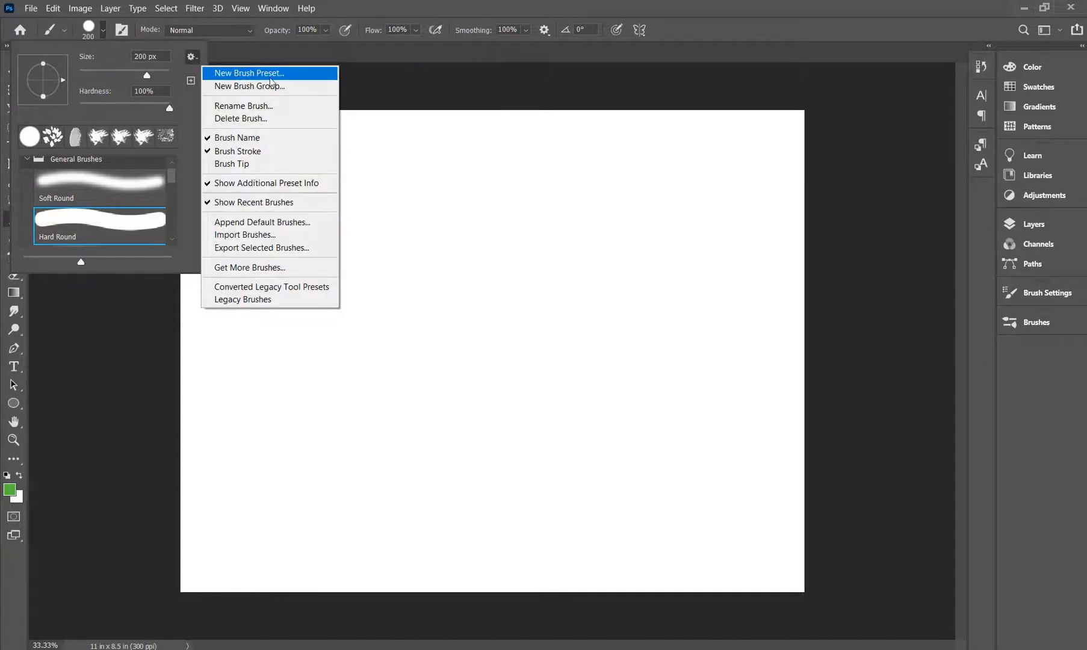
pyautogui.click(279, 236)
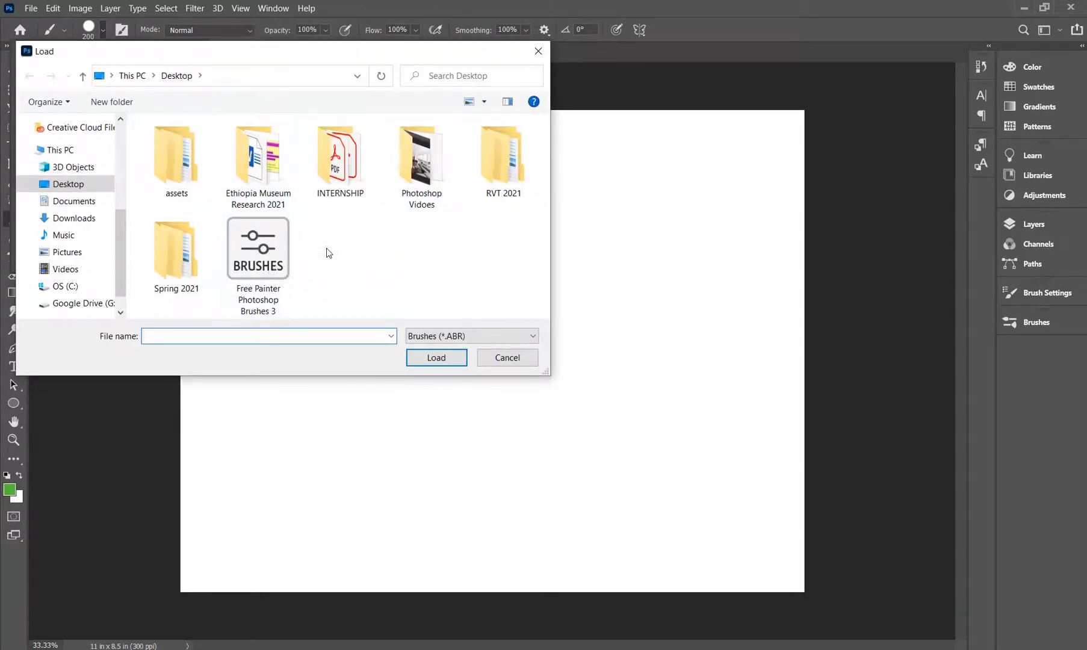
pyautogui.click(264, 248)
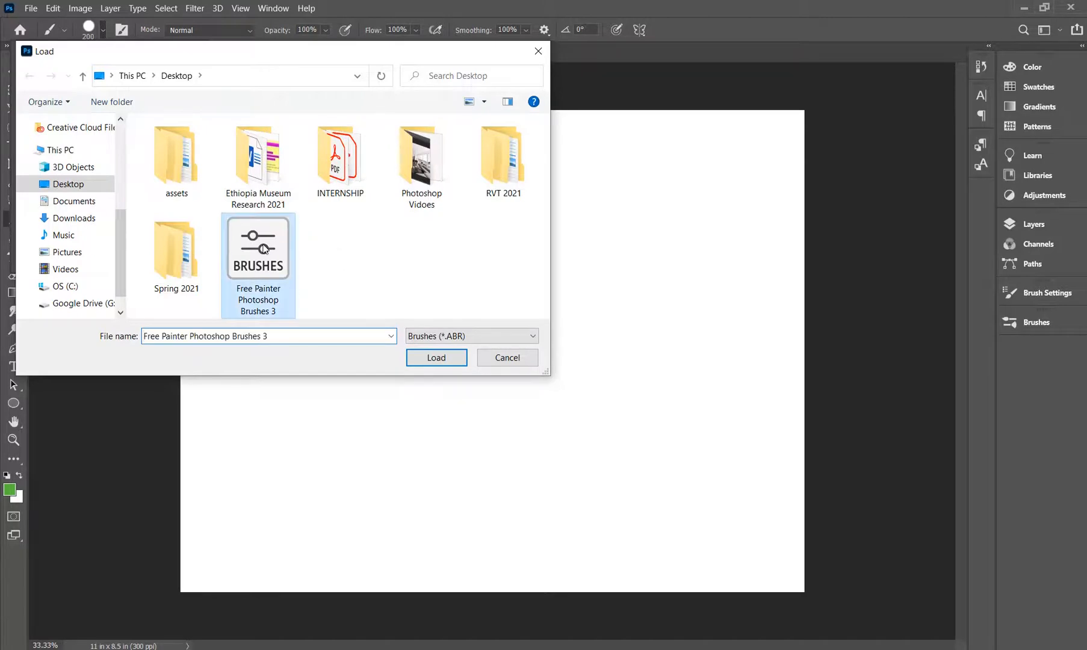
pyautogui.click(429, 358)
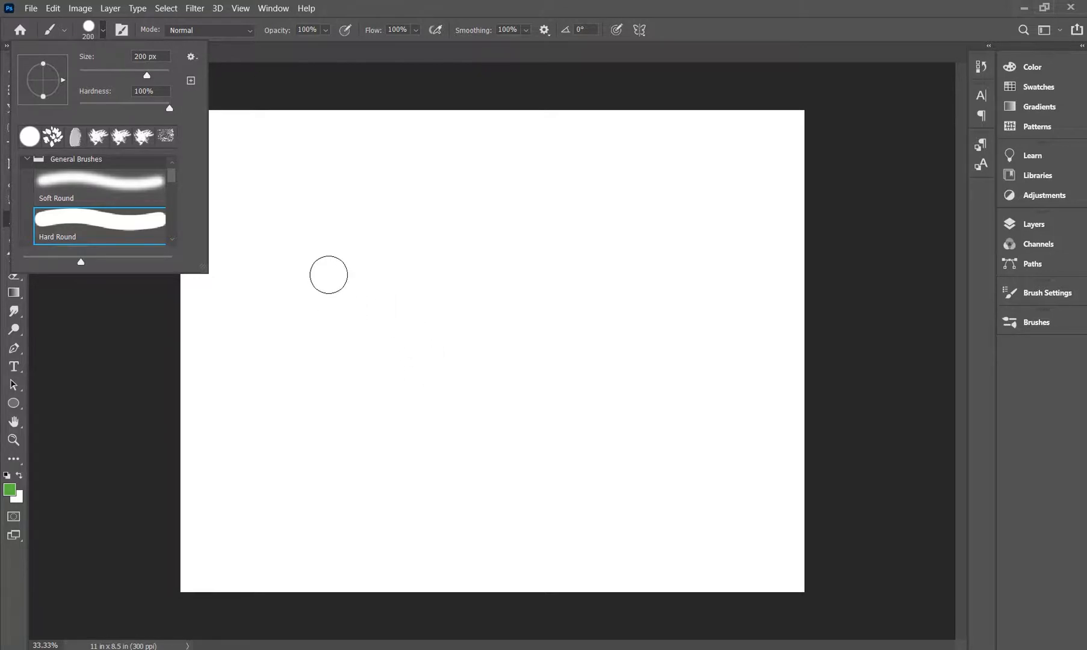
# Browse the imported Free Painter Photoshop Brushes 3 set and choose brush 34.
pyautogui.click(102, 31)
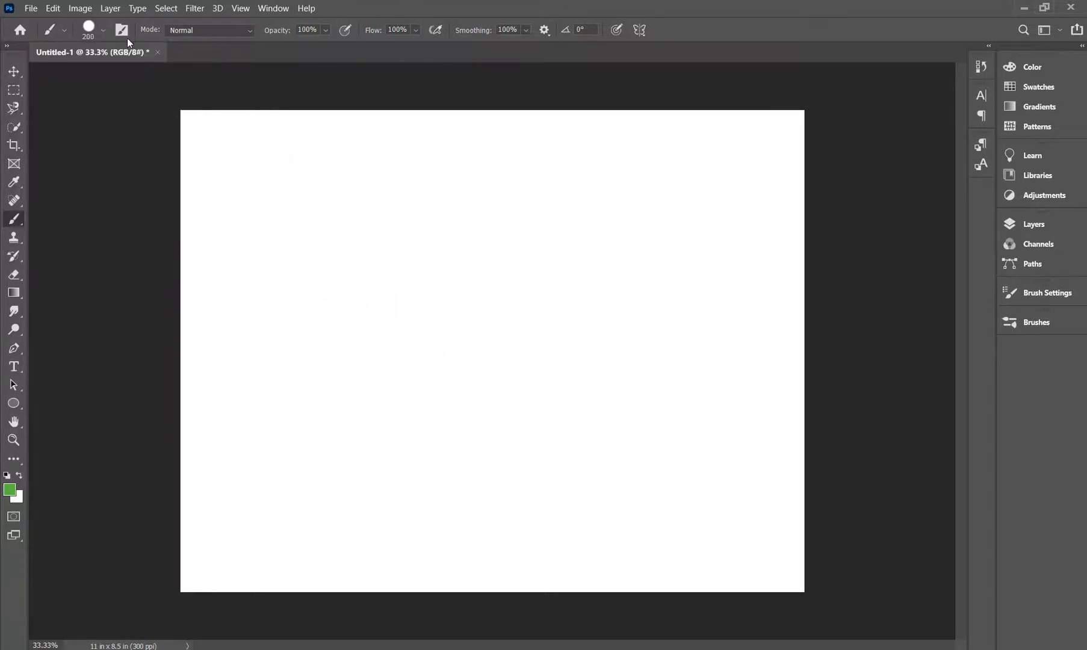
pyautogui.click(1054, 295)
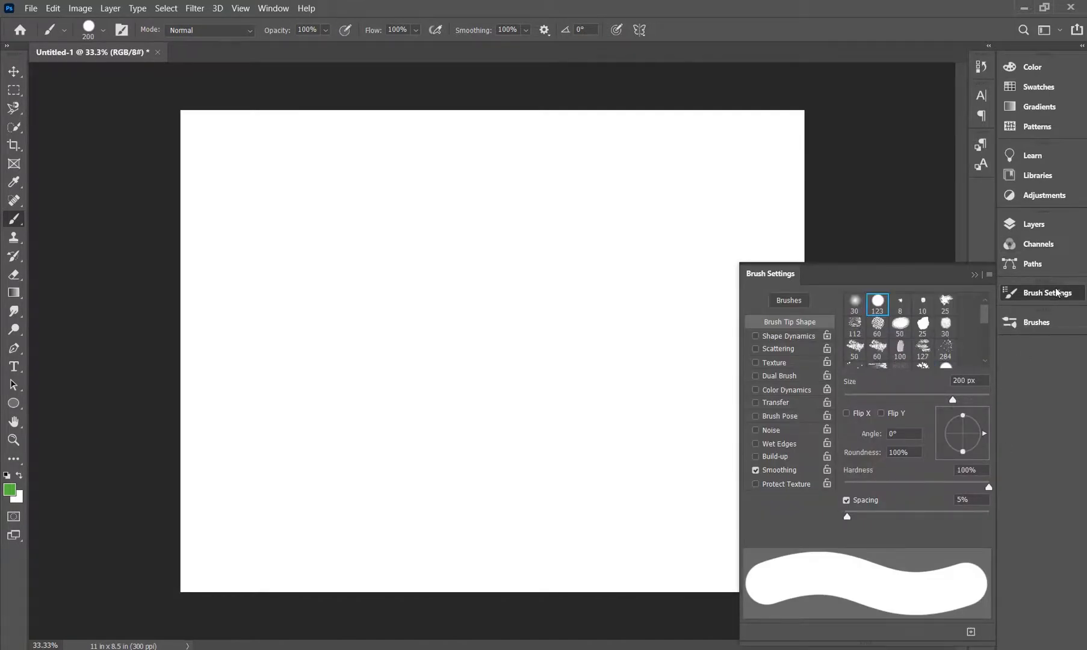
pyautogui.click(1048, 322)
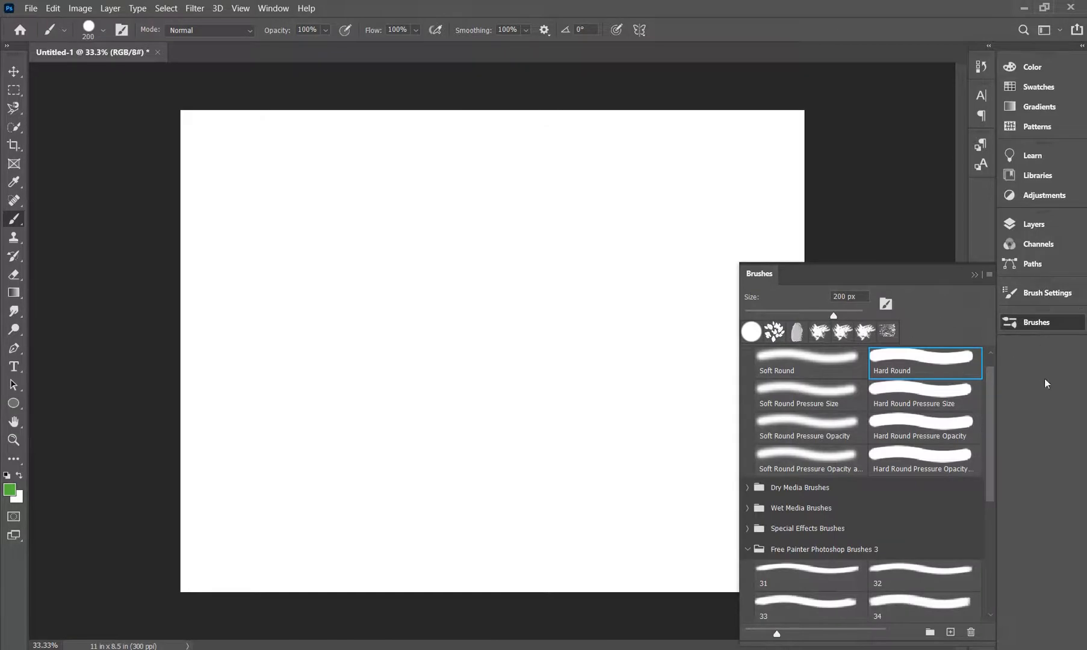
pyautogui.scroll(-3, 769, 453)
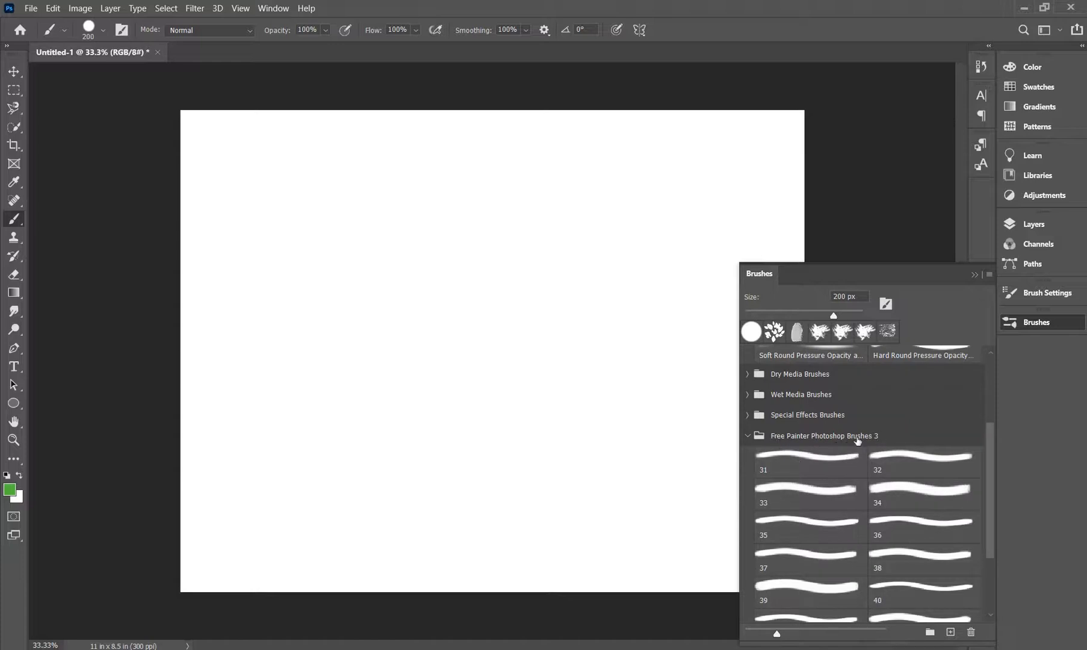
pyautogui.scroll(-1, 821, 444)
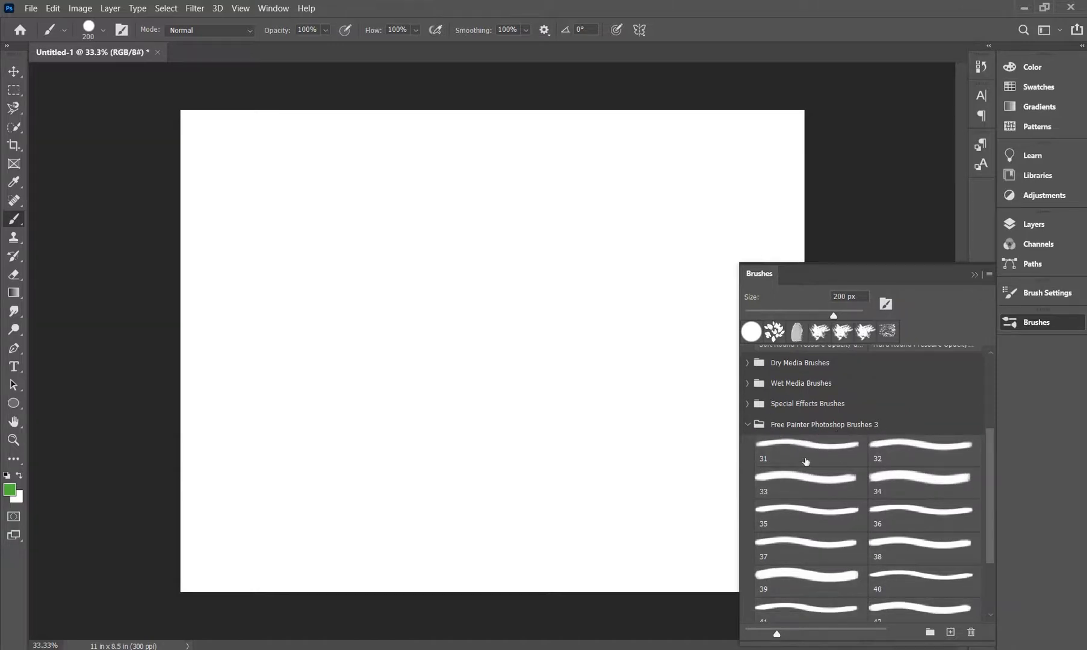
pyautogui.scroll(-3, 828, 492)
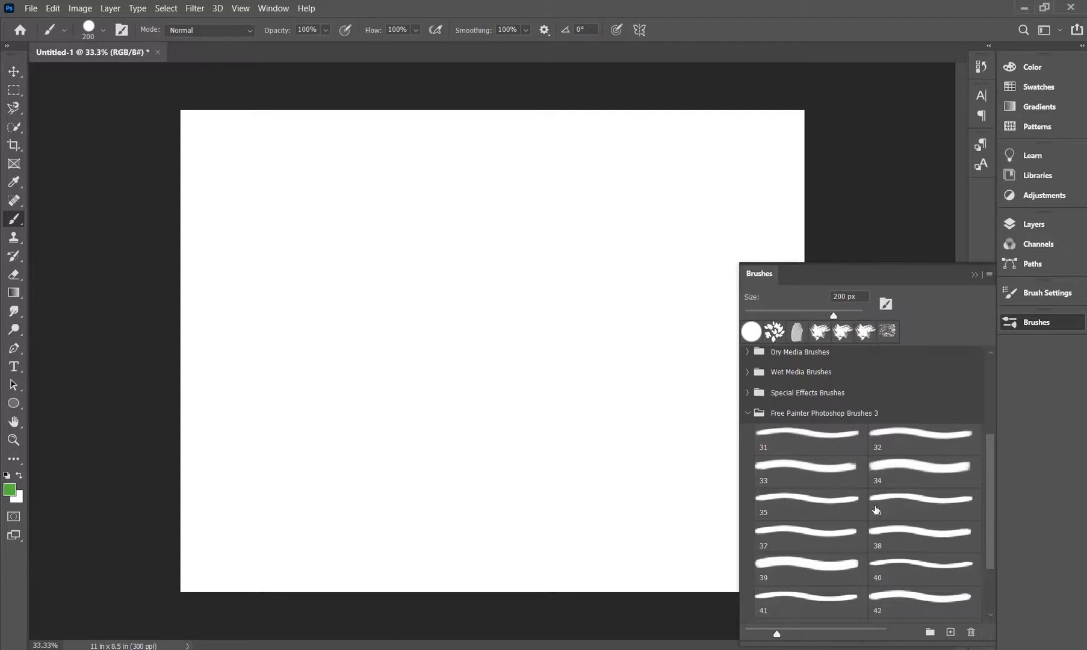
pyautogui.scroll(15, 873, 530)
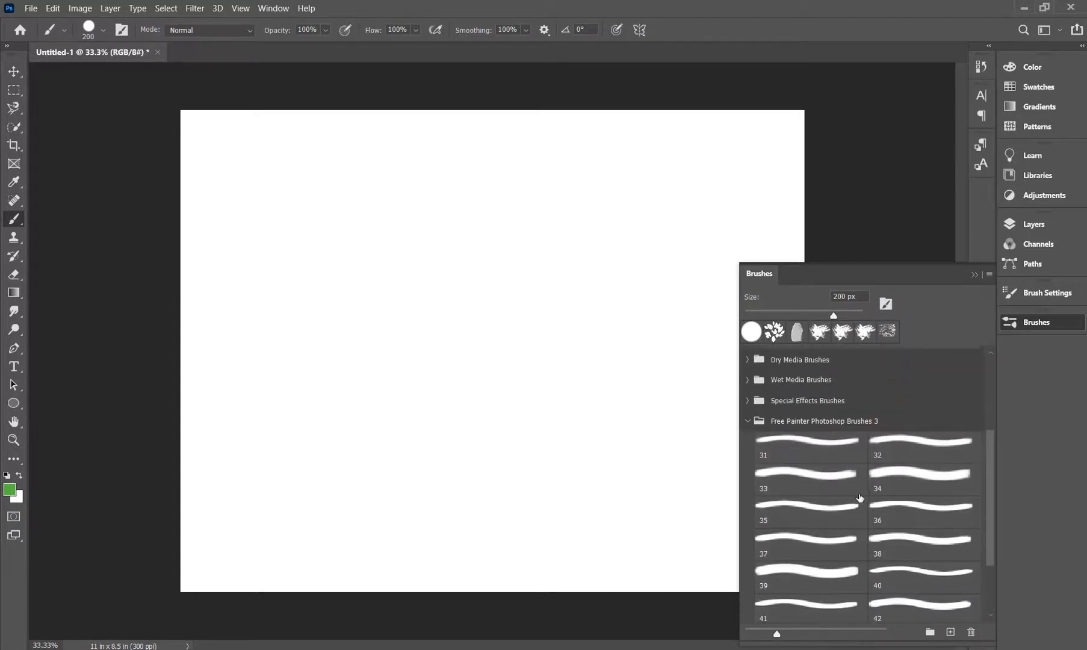
pyautogui.scroll(-14, 836, 551)
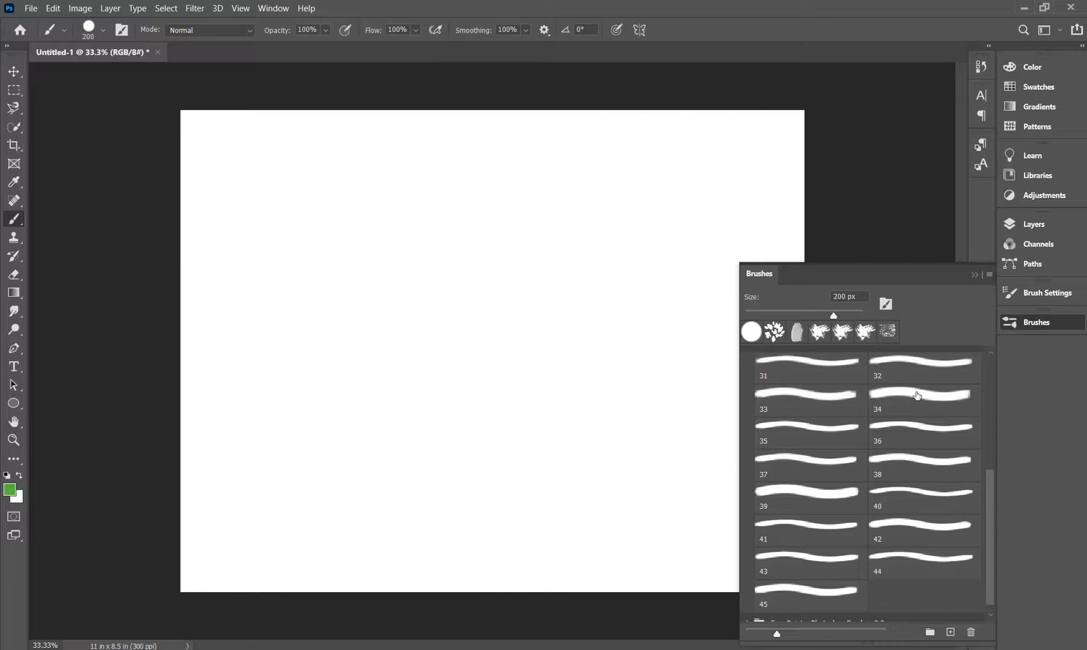
pyautogui.click(905, 405)
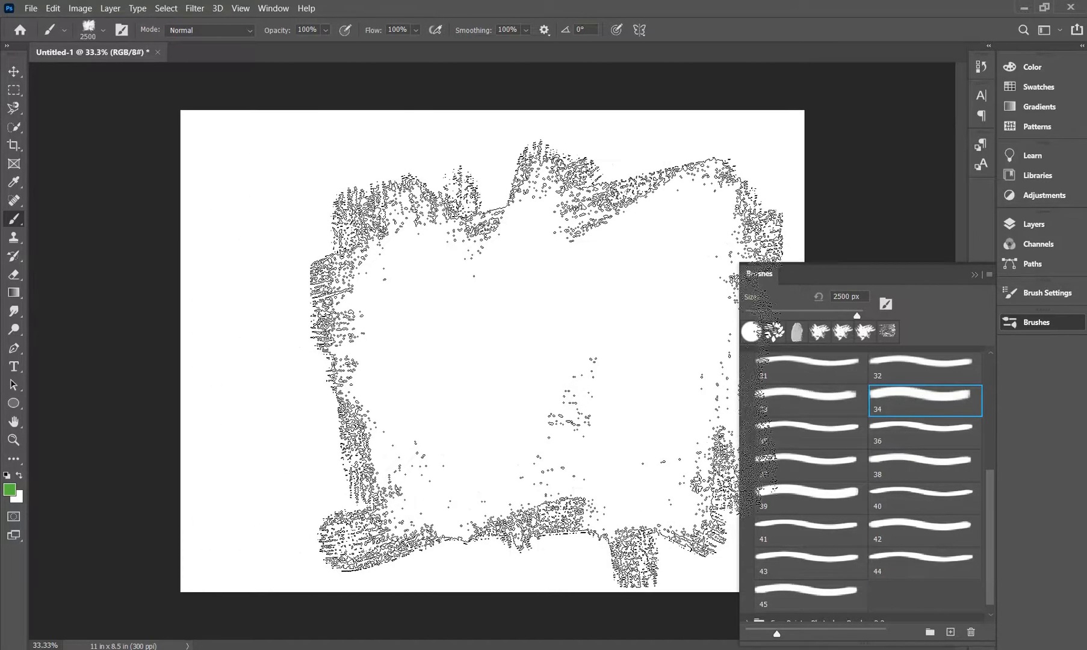
# Reduce the size of brush 34 to 1600 px.
pyautogui.press('[')
pyautogui.press('[')
pyautogui.press('[')
pyautogui.press('[')
pyautogui.press('[')
pyautogui.press('[')
pyautogui.press('[')
pyautogui.press('[')
pyautogui.press('[')
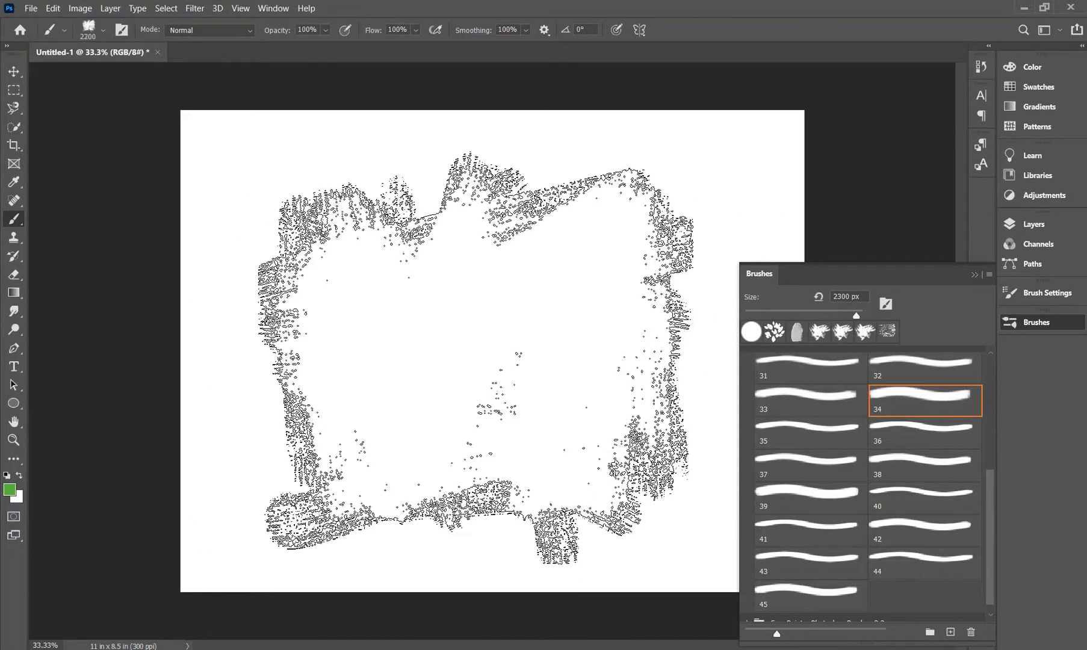
# Set the foreground color to muted purple 786ca3 and stamp the brush once on the upper-left part of the canvas.
pyautogui.click(9, 489)
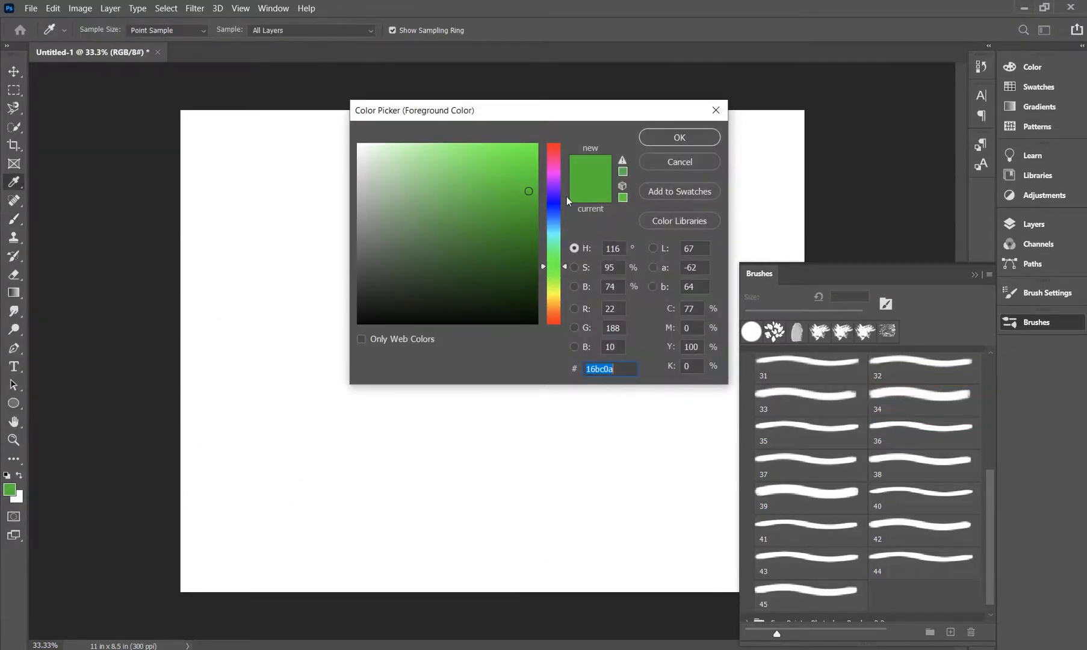
pyautogui.click(558, 197)
pyautogui.click(418, 208)
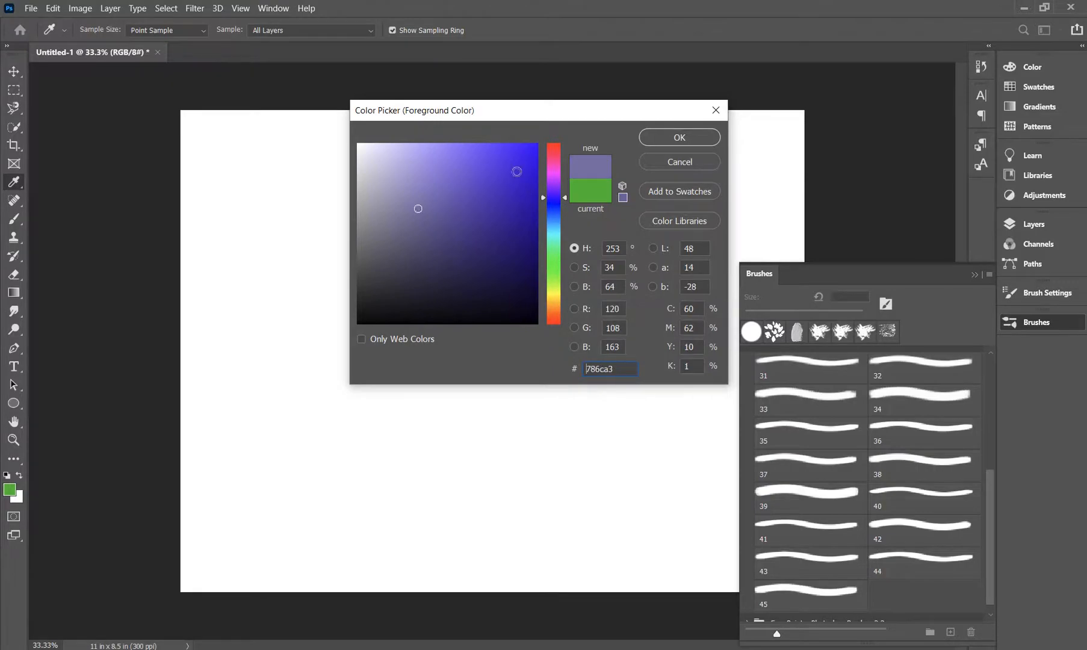
pyautogui.click(663, 137)
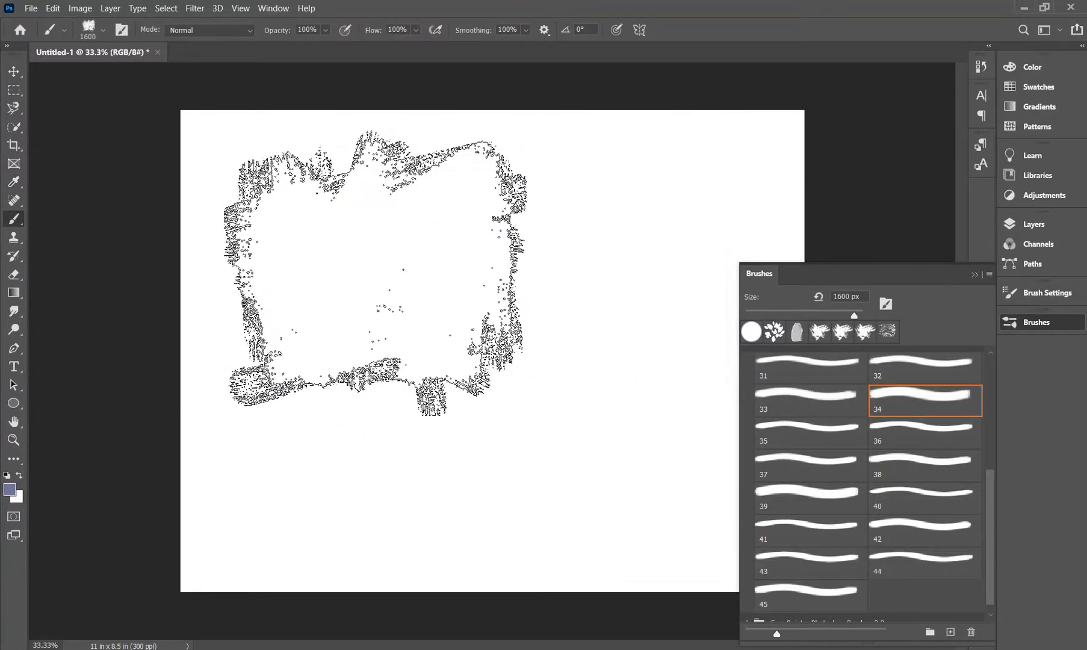
pyautogui.click(374, 272)
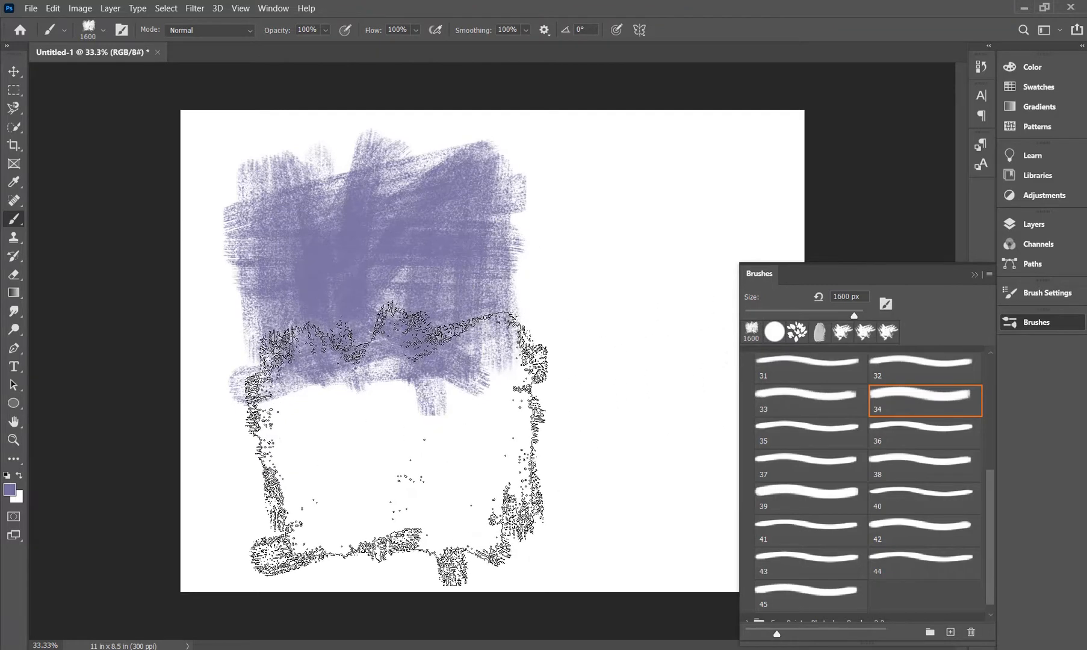
# Choose brush 37, reduce it to 1200 px and stamp it once on the upper-right part of the canvas.
pyautogui.click(817, 465)
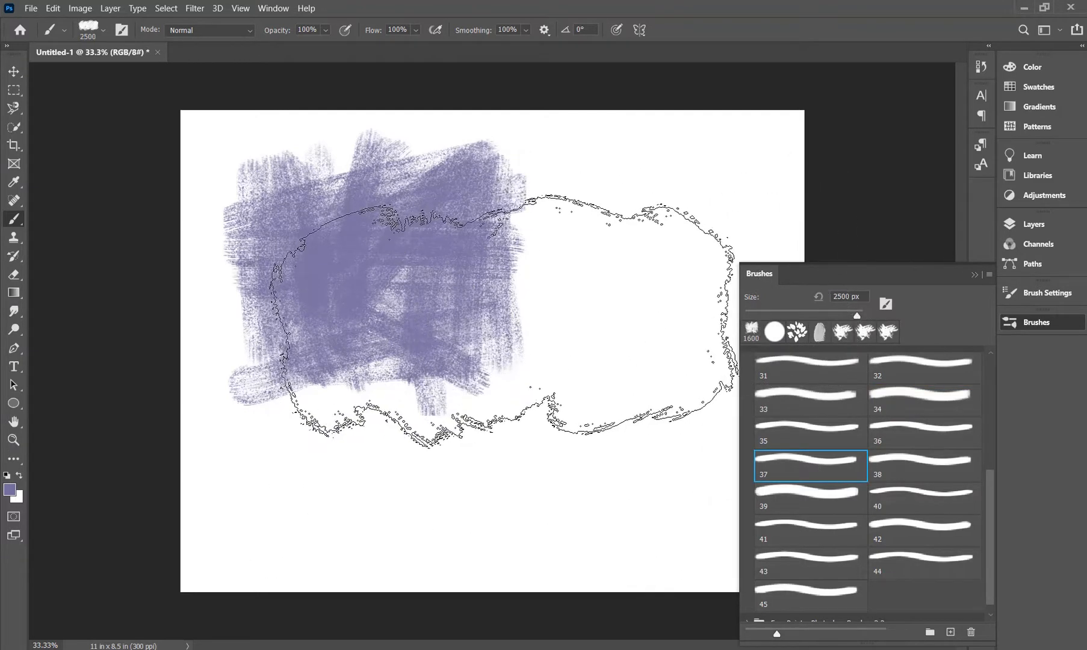
pyautogui.press('[')
pyautogui.press('[')
pyautogui.press('[')
pyautogui.press('[')
pyautogui.press('[')
pyautogui.press('[')
pyautogui.press('[')
pyautogui.press('[')
pyautogui.press('[')
pyautogui.press('[')
pyautogui.press('[')
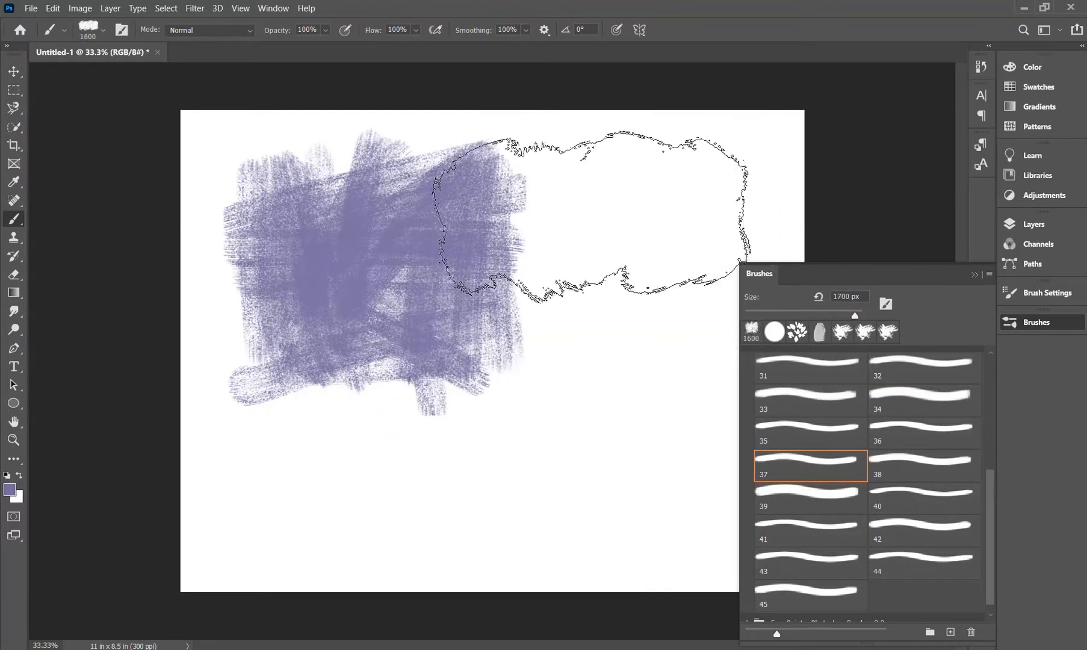
pyautogui.moveTo(655, 216); pyautogui.dragTo(641, 222)
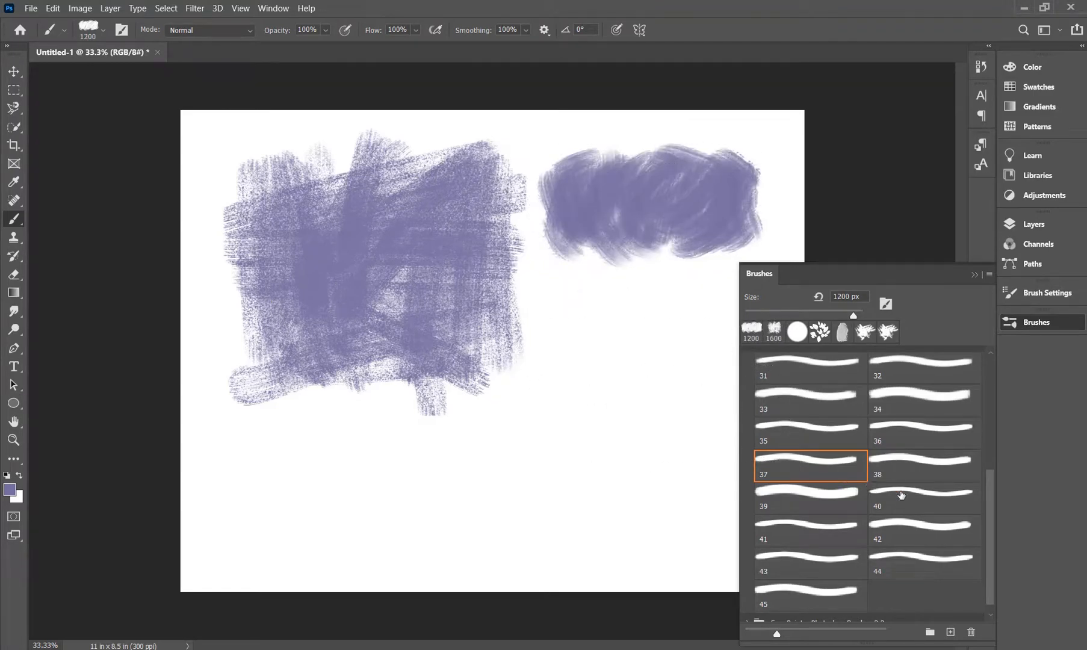
# Stamp brush 40 at 2500 px across the lower part of the canvas, and undo the extra stroke painted over the middle.
pyautogui.click(901, 495)
pyautogui.click(502, 488)
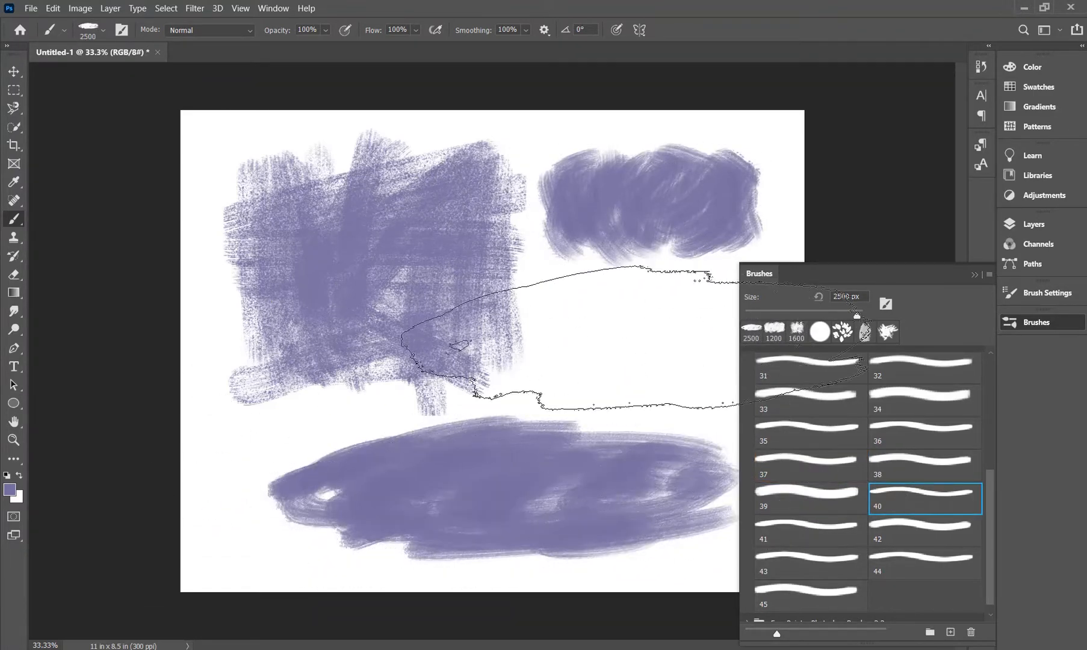
pyautogui.moveTo(361, 325); pyautogui.dragTo(541, 361)
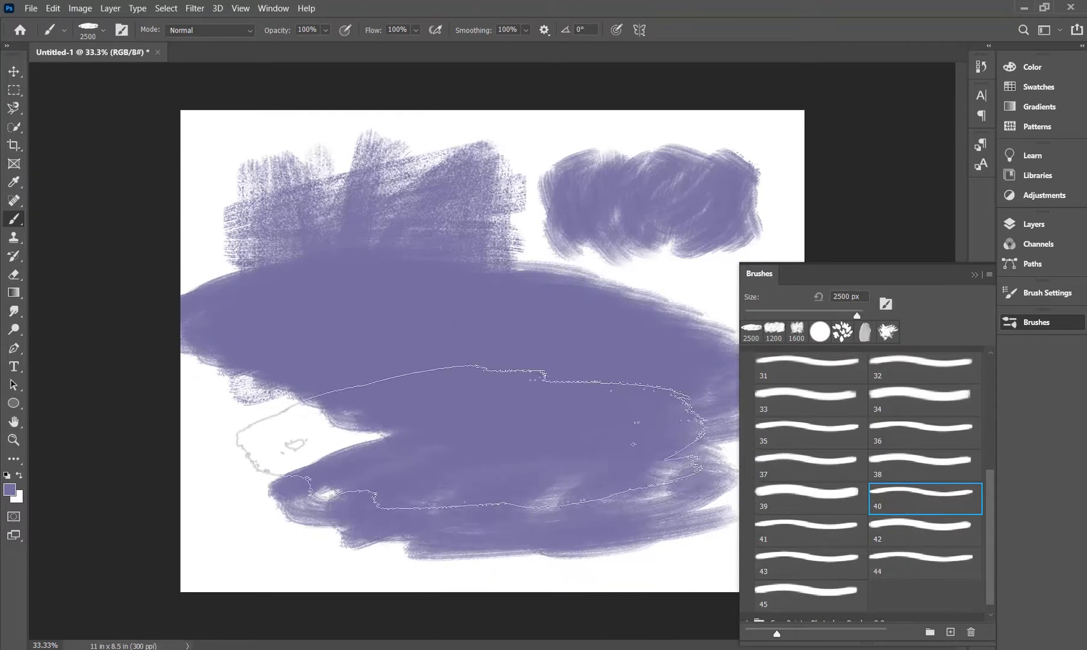
pyautogui.hotkey('ctrl', 'z')
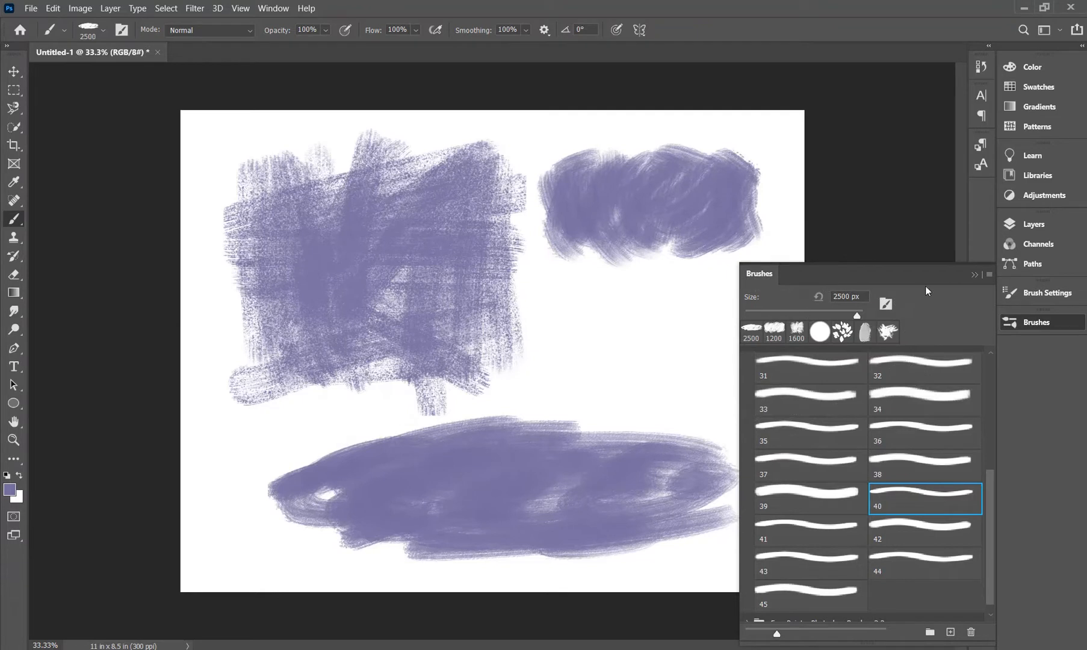
pyautogui.click(974, 275)
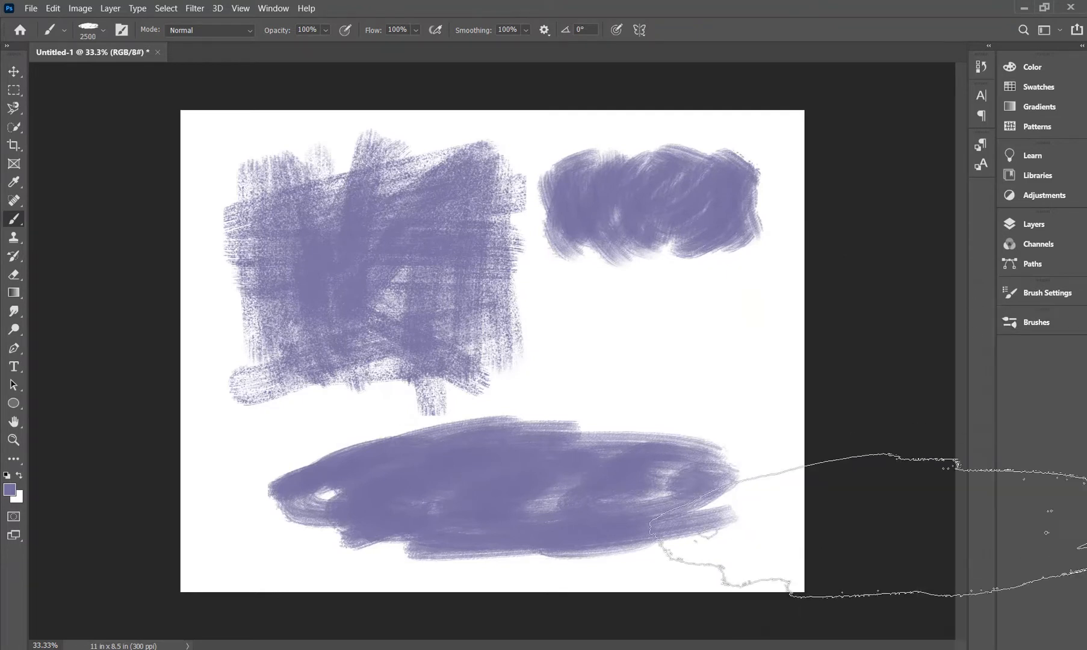
pyautogui.click(882, 648)
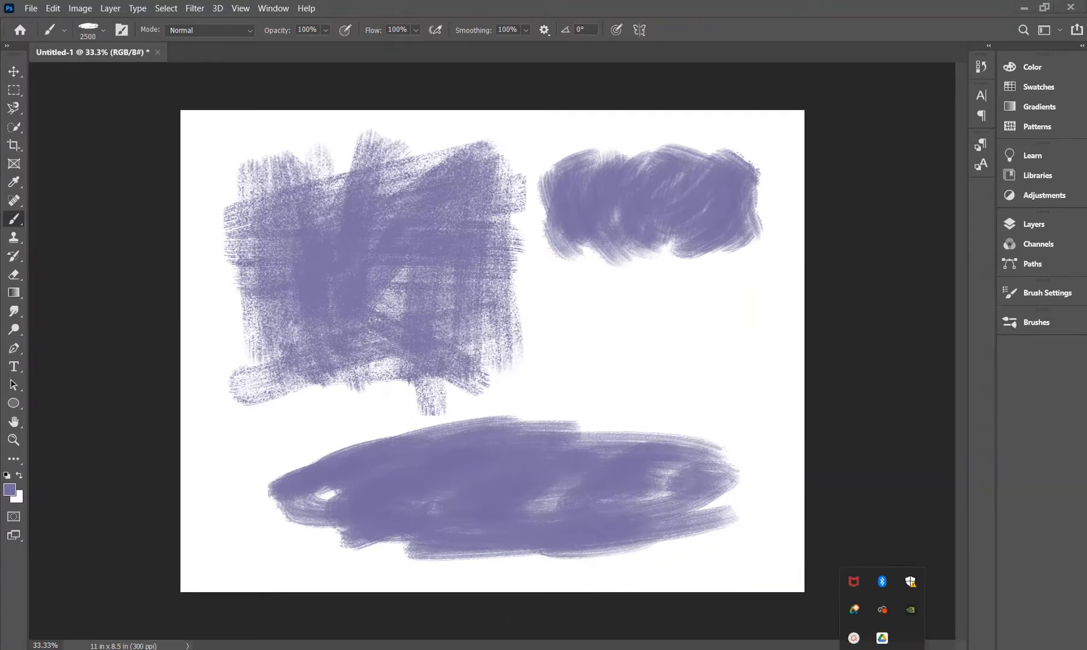